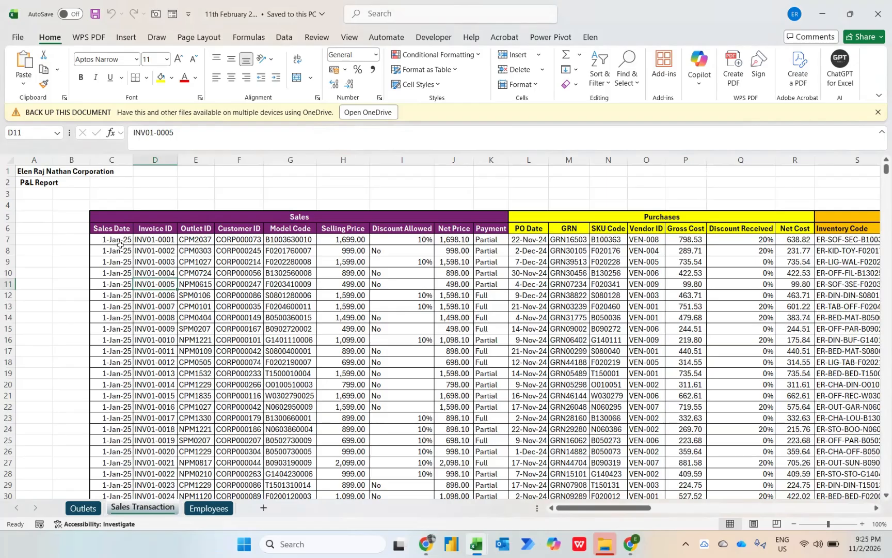
- Examine the Sales Transaction sheet's column groups, from Sales and Purchases across to Outlets and Bank
scroll(504, 290, right, 1)
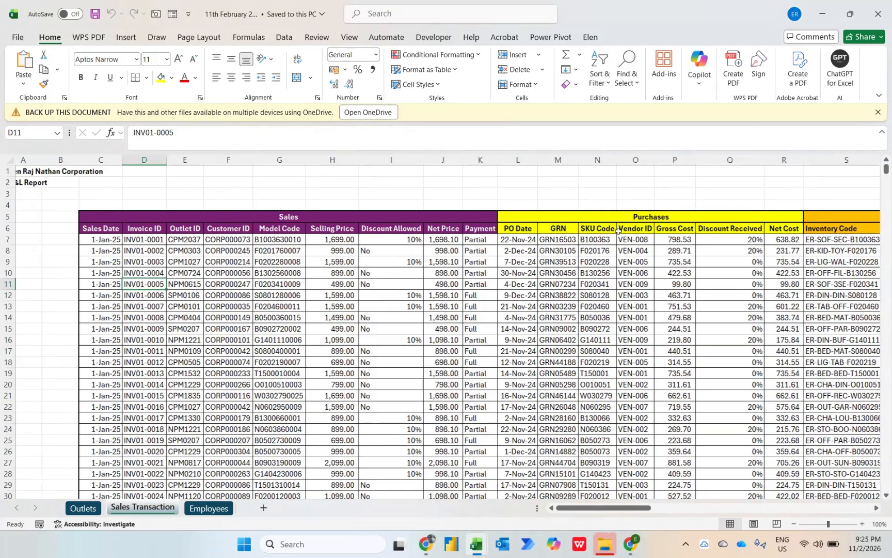
scroll(547, 308, right, 1)
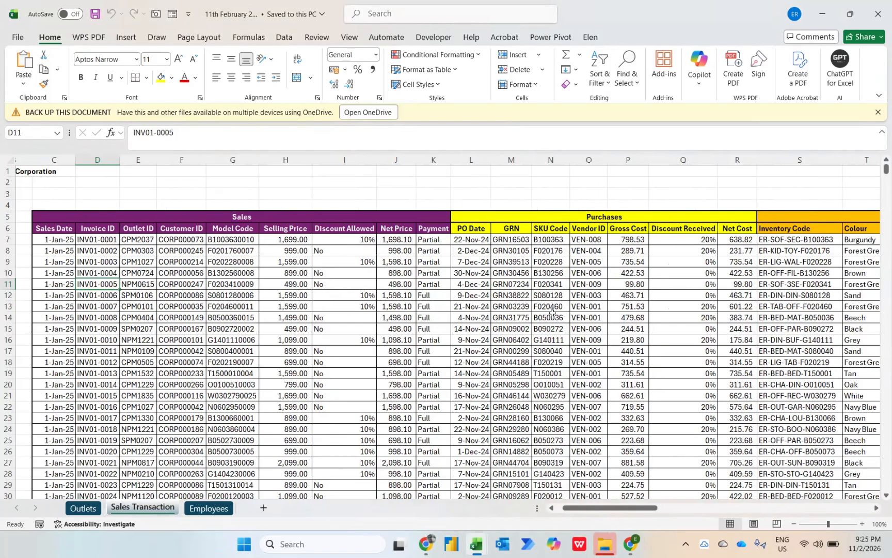
scroll(551, 313, right, 5)
scroll(552, 289, right, 5)
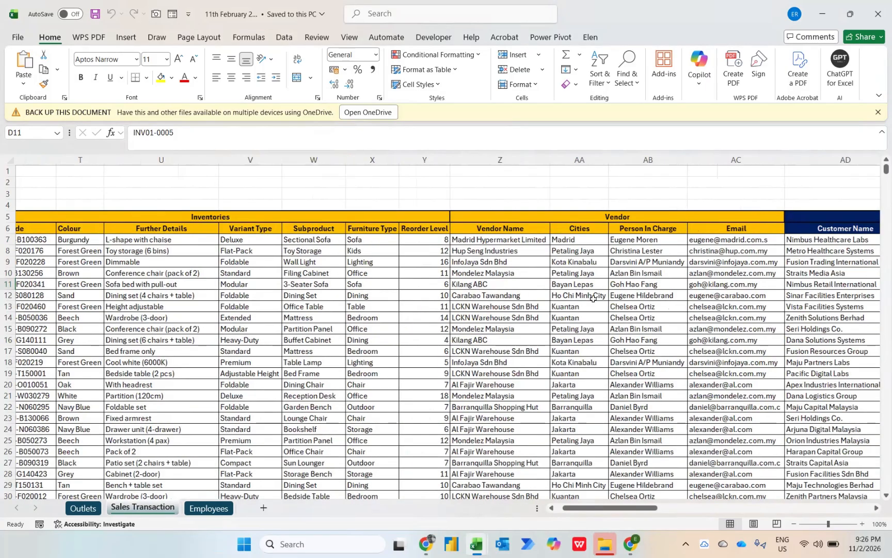
scroll(592, 298, right, 3)
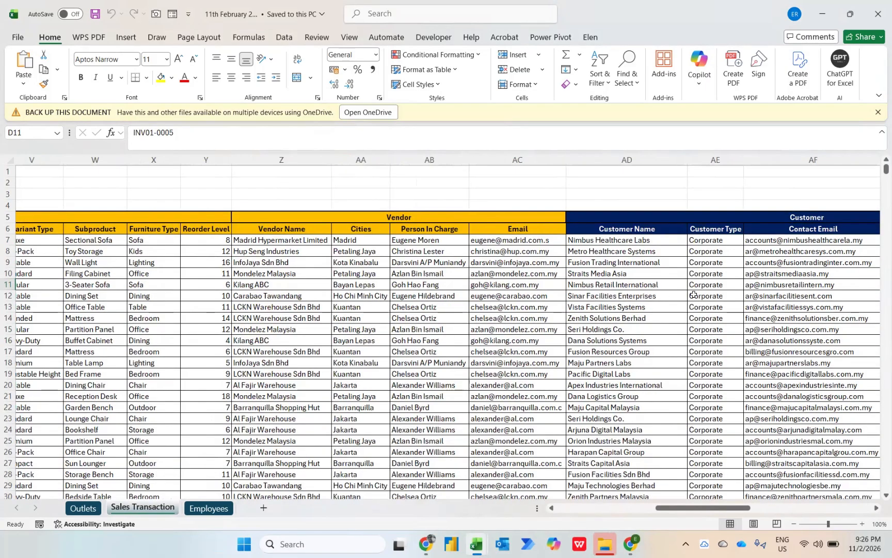
scroll(694, 294, right, 5)
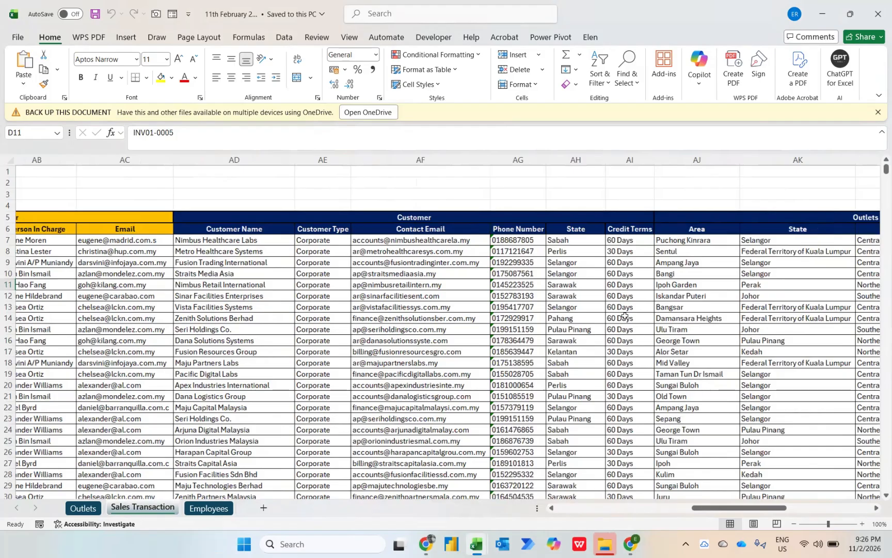
scroll(625, 315, right, 3)
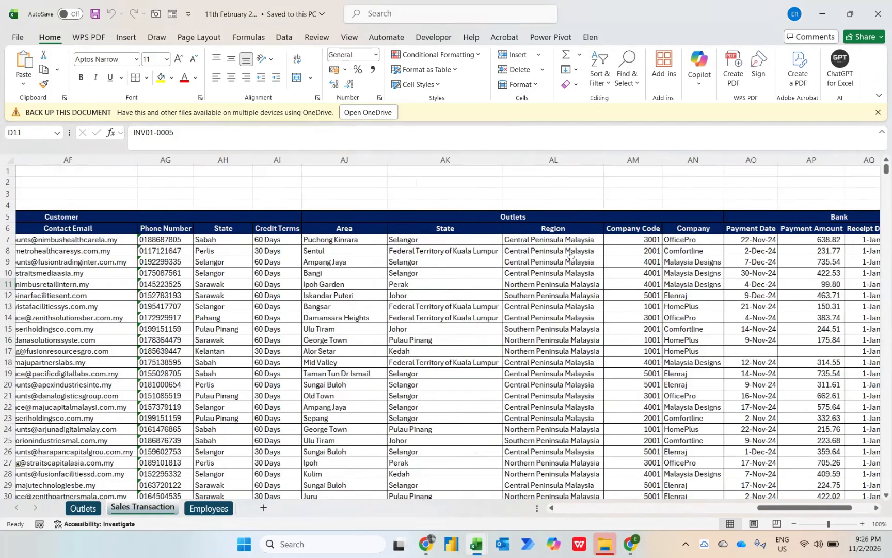
scroll(571, 256, right, 3)
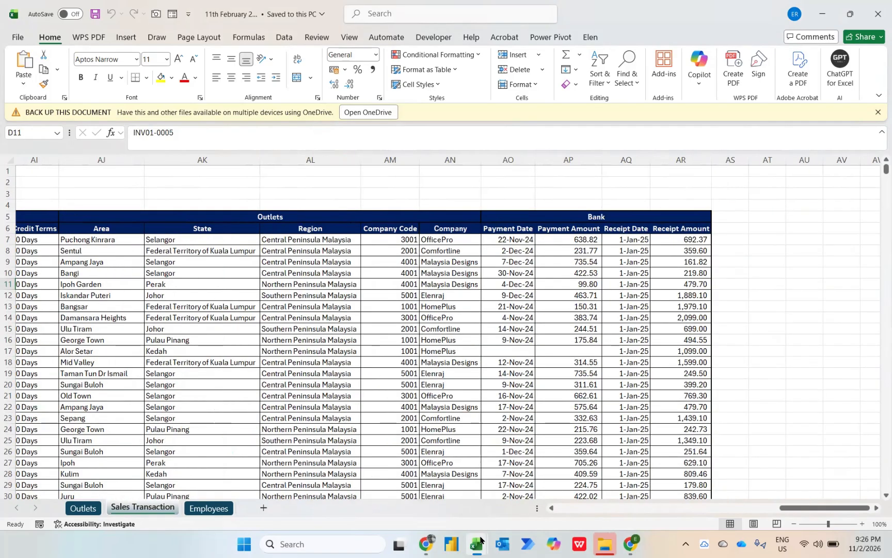
- Switch to the Book1 workbook and get data from the Excel workbook "11th February 2026" in Documents
mouse_move(480, 544)
click(504, 499)
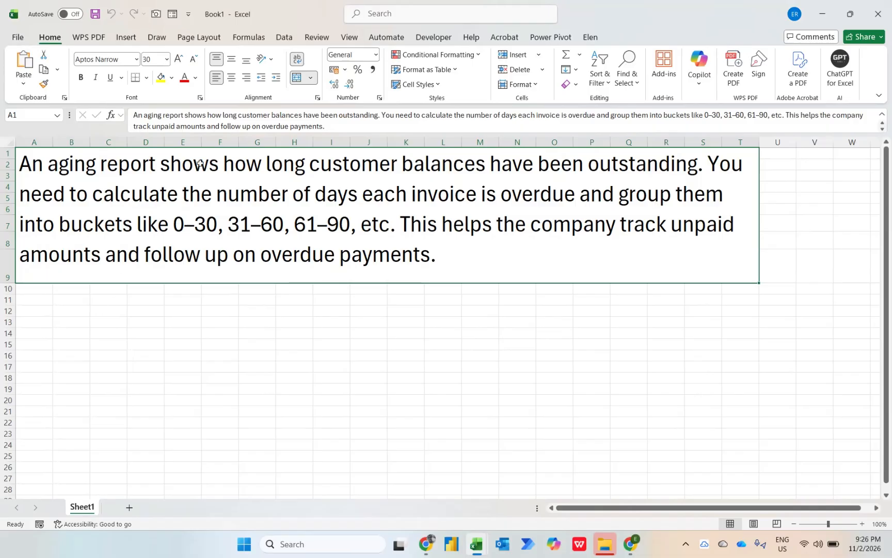
click(285, 38)
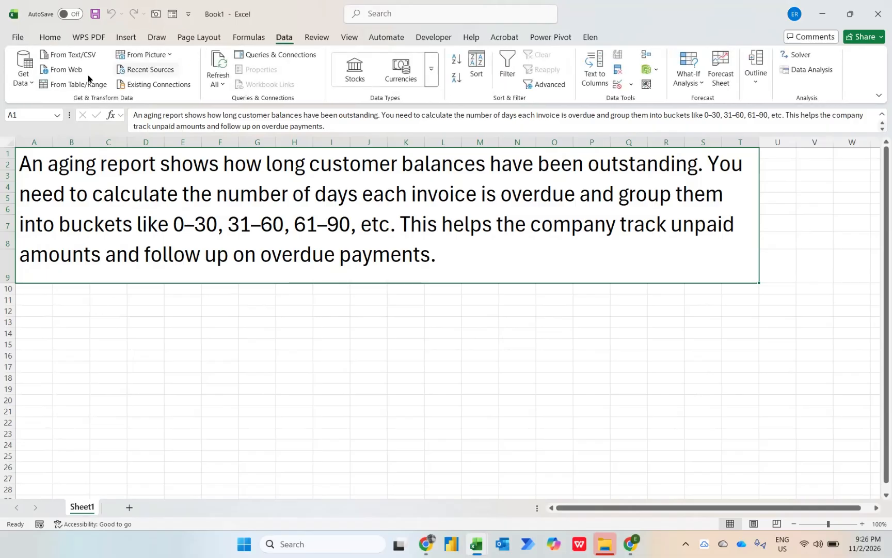
click(29, 83)
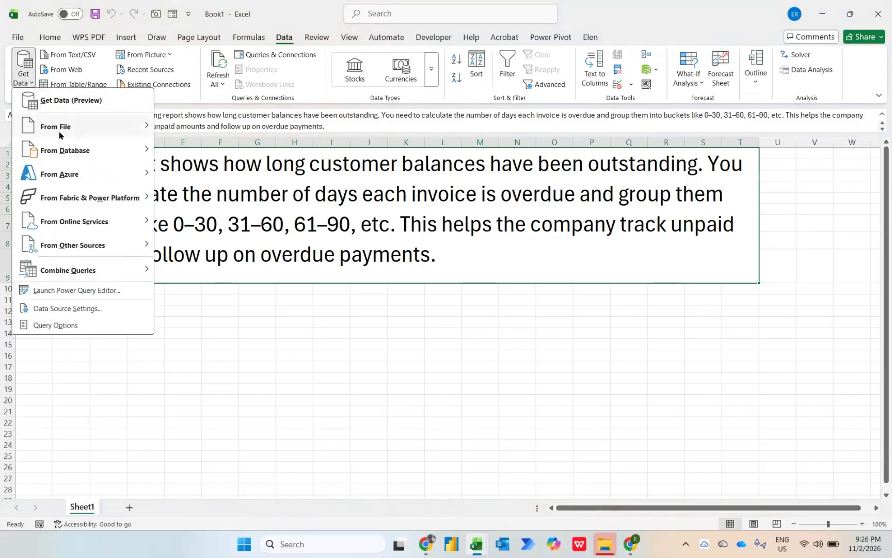
mouse_move(60, 136)
click(204, 127)
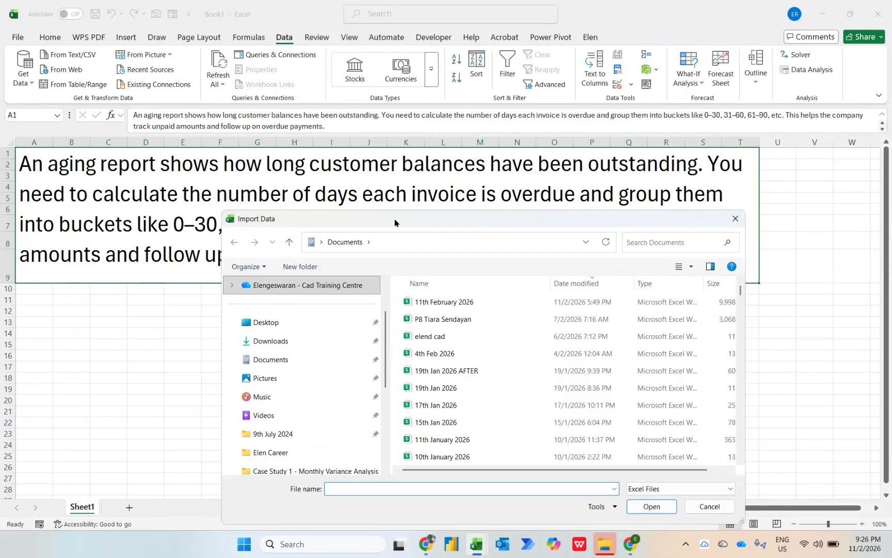
drag(395, 220, 383, 133)
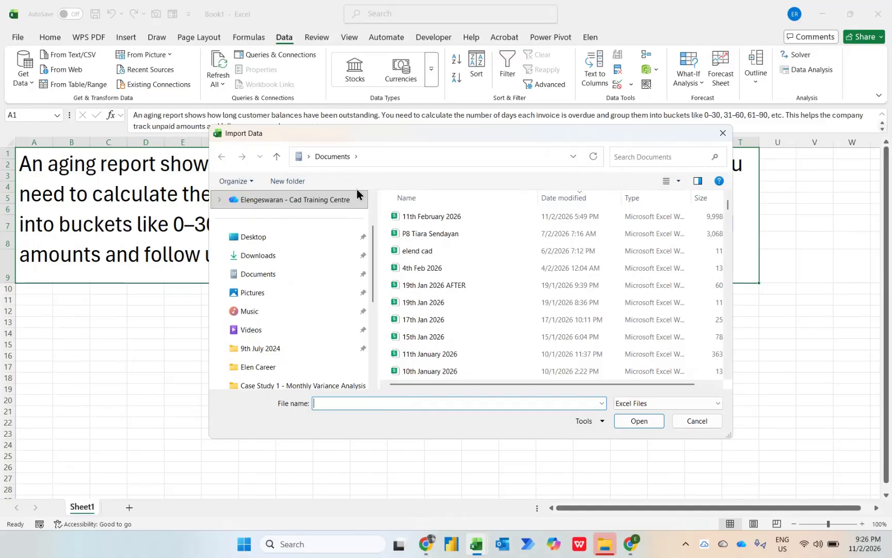
click(411, 214)
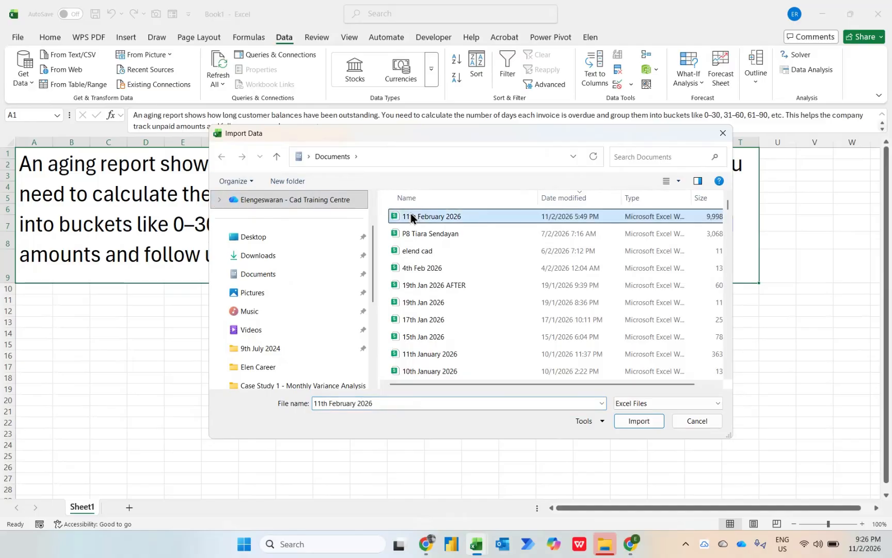
click(629, 420)
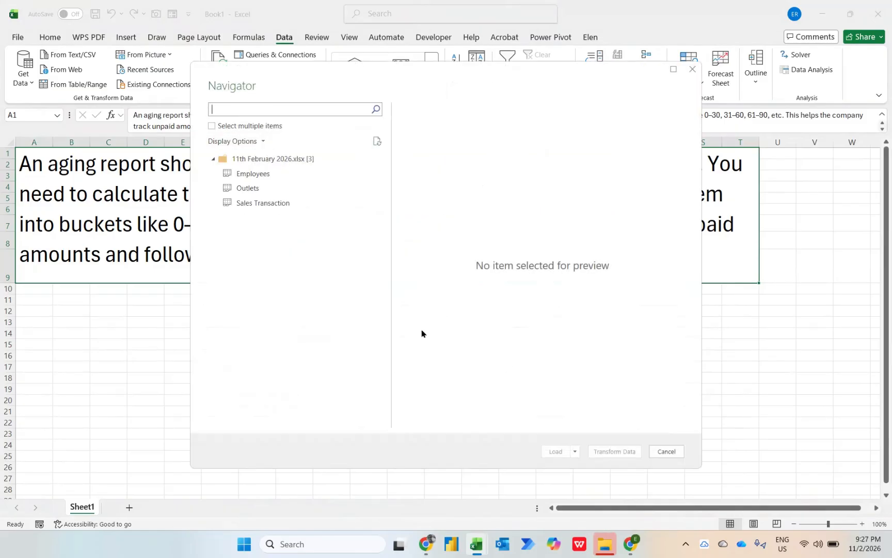
- Select the Sales Transaction sheet, preview its columns and open it for transformation in Power Query Editor
click(257, 205)
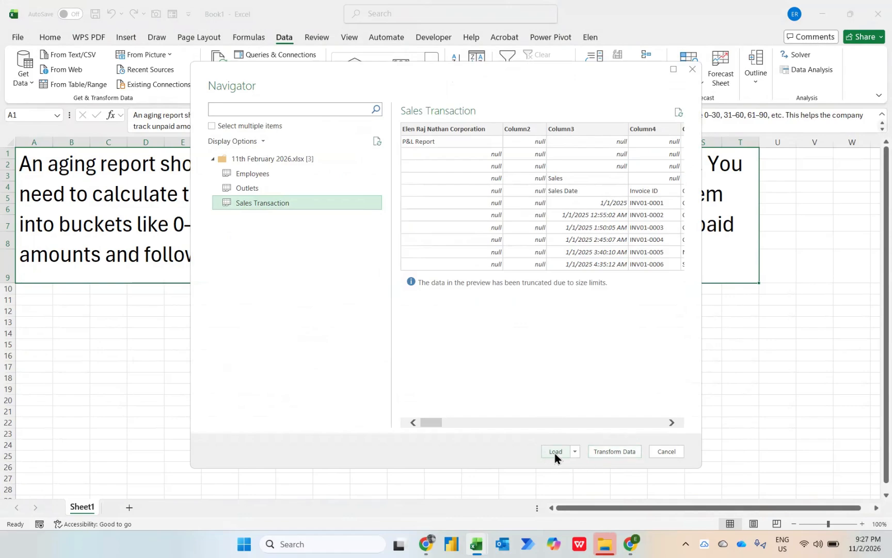
click(575, 452)
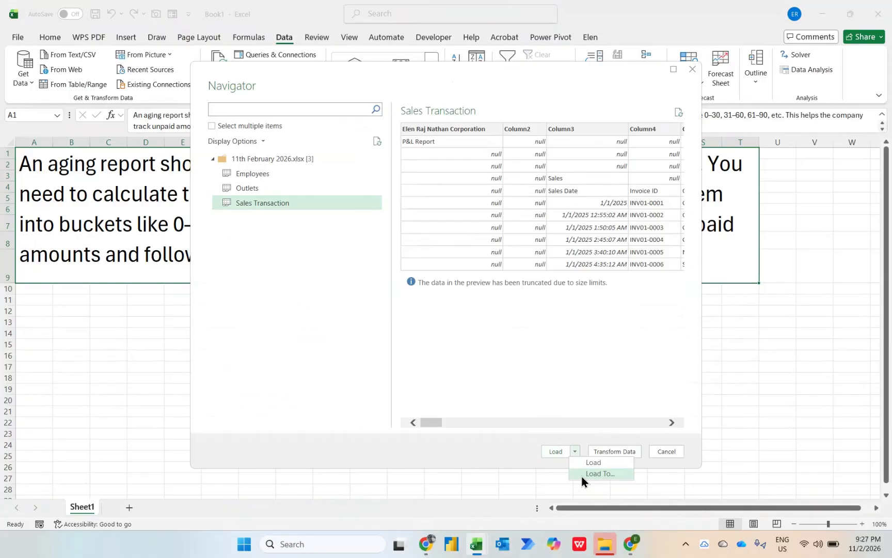
click(583, 424)
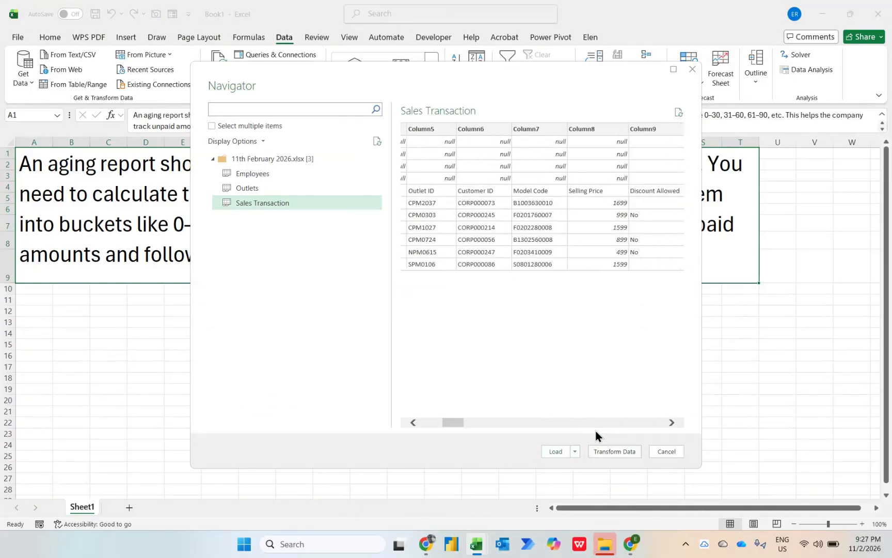
drag(460, 422, 414, 422)
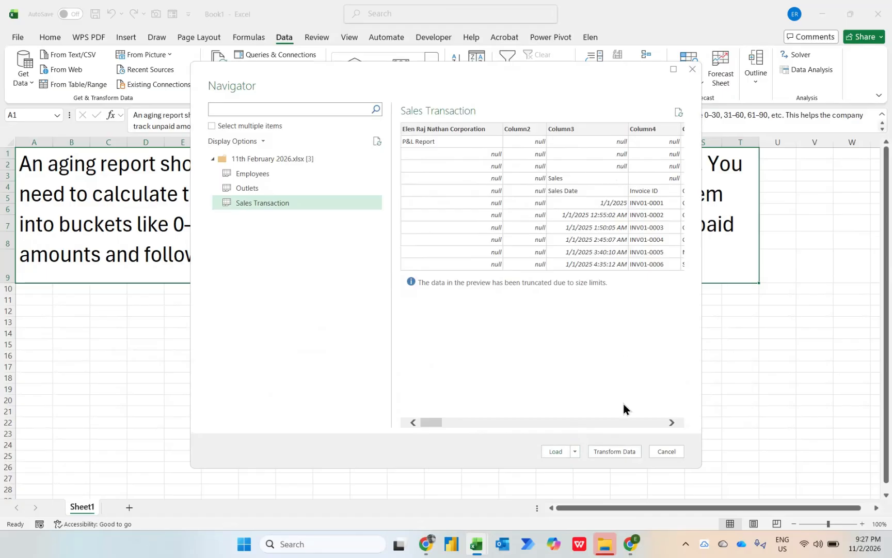
click(614, 450)
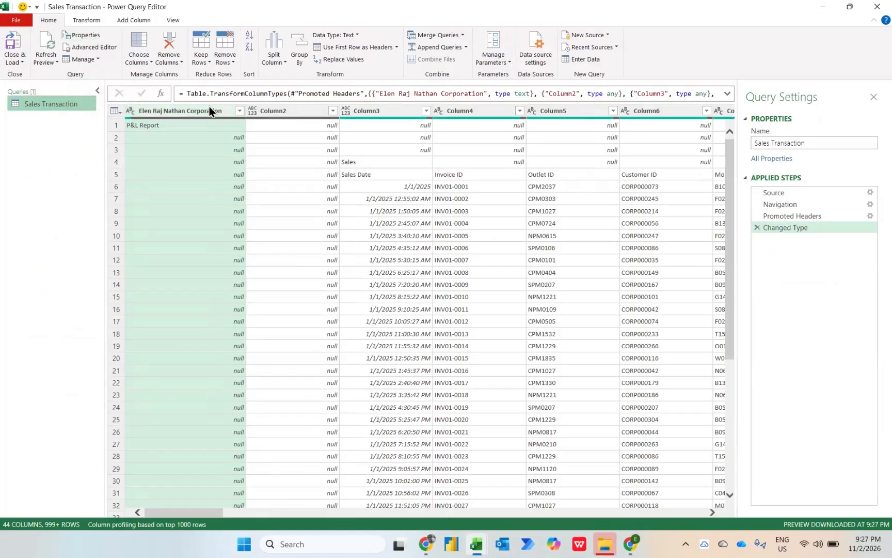
- Remove the first two columns, Elen Raj Nathan Corporation and Column2, from the Sales Transaction query
key(shift+Right)
key(Delete)
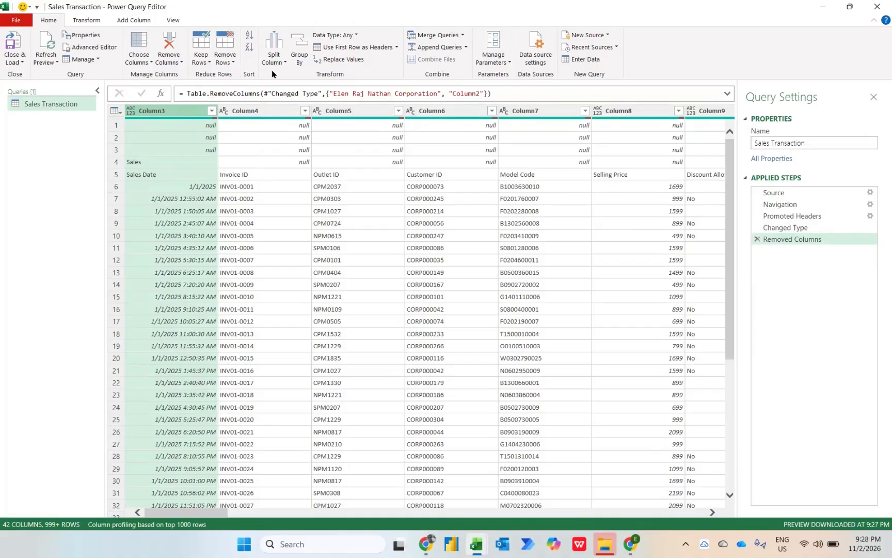
- Remove the top 4 rows of the query and promote the first remaining row to column headers
click(225, 61)
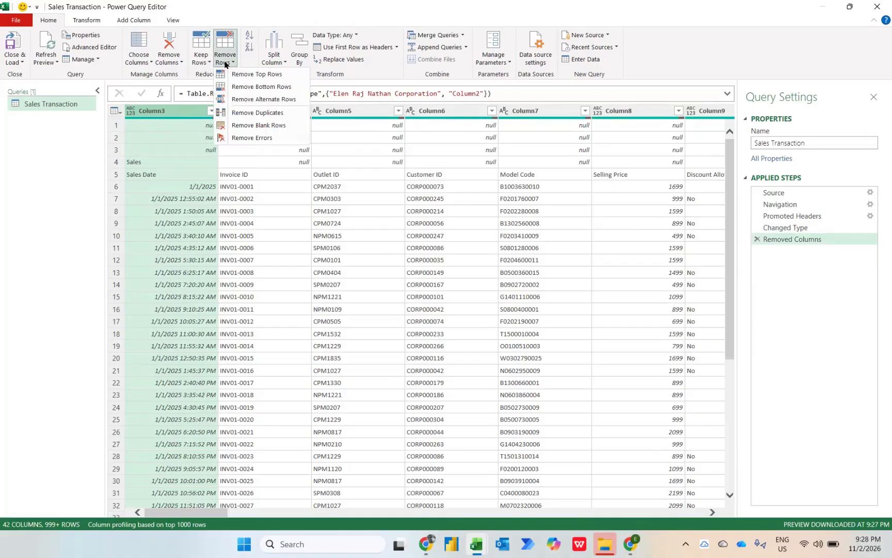
click(235, 75)
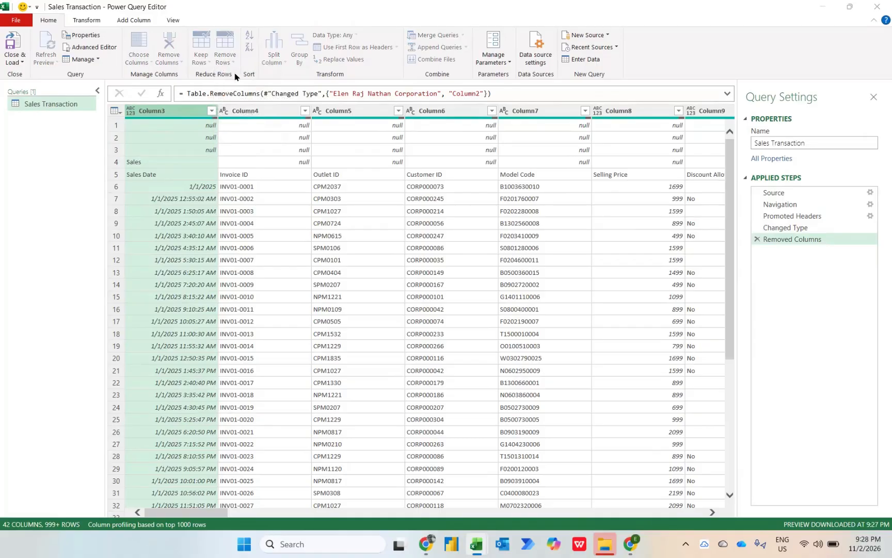
text(4)
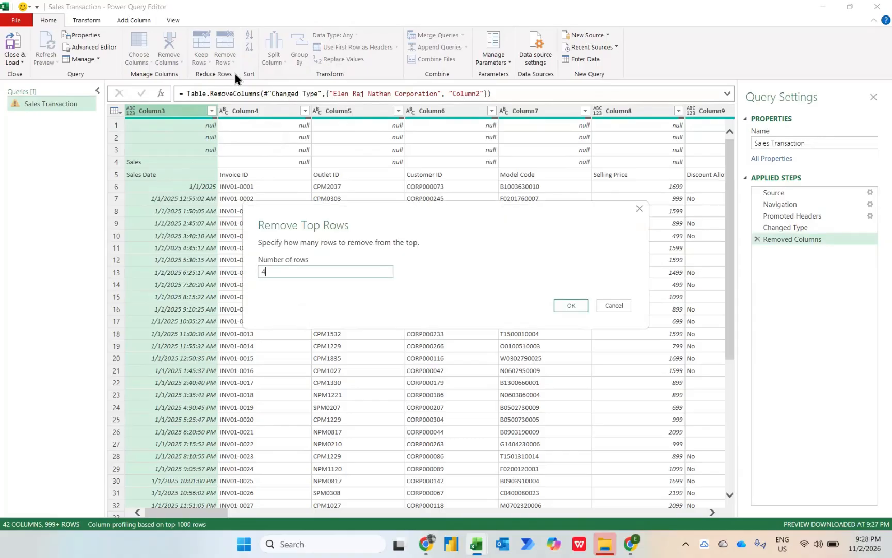
key(Return)
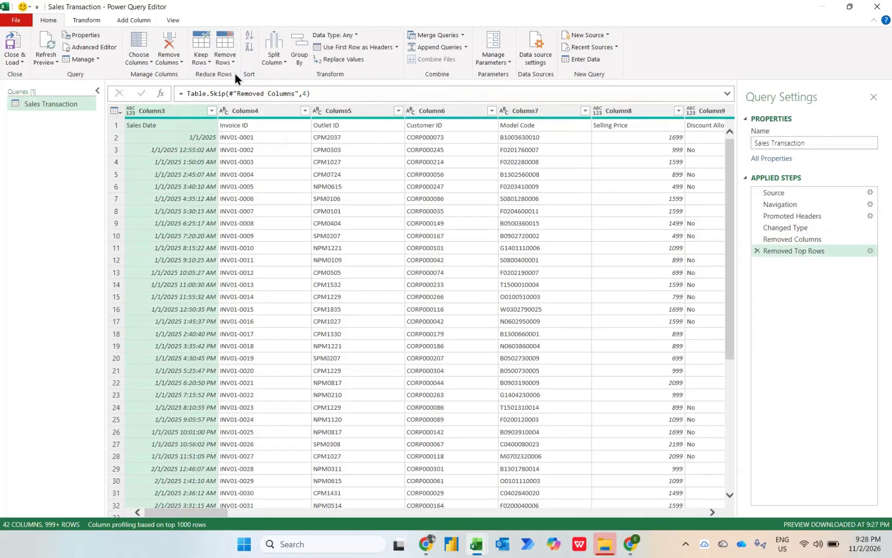
click(338, 46)
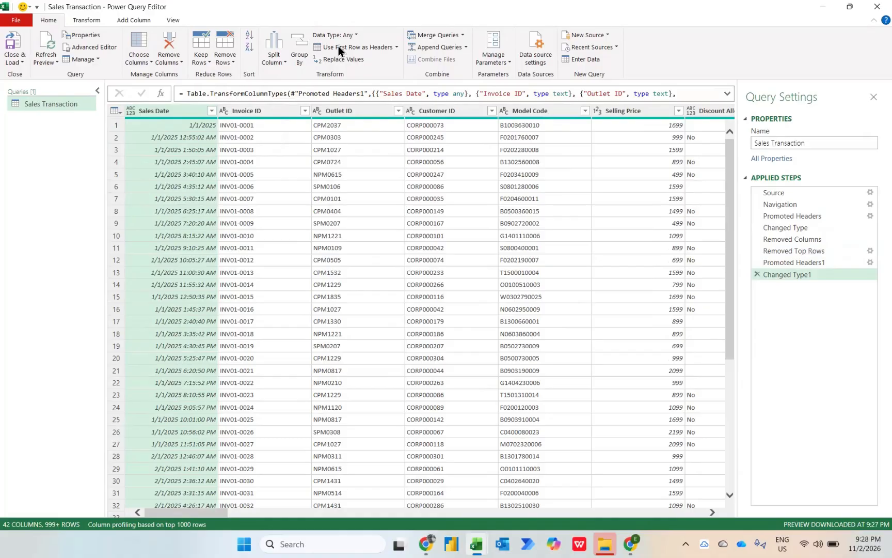
- Go to the Credit Terms column to examine its values, and look through the list of available columns
click(258, 108)
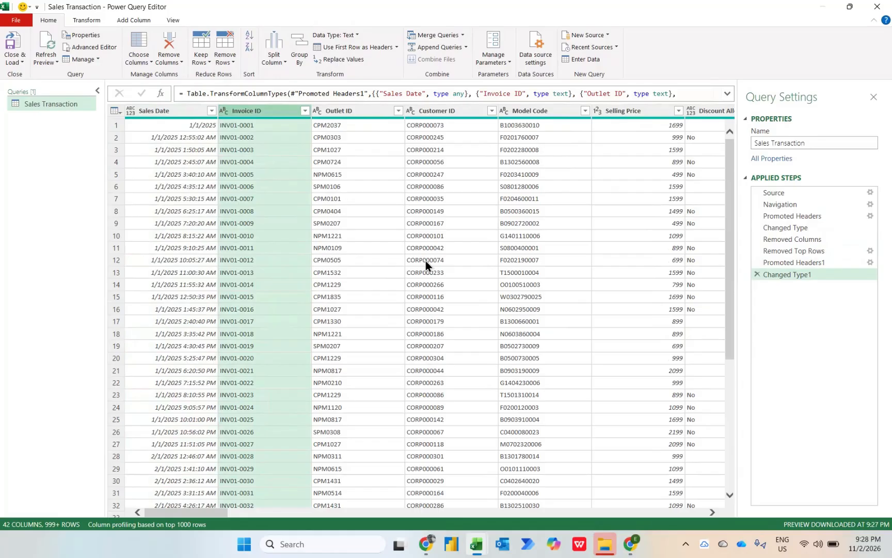
scroll(426, 260, right, 3)
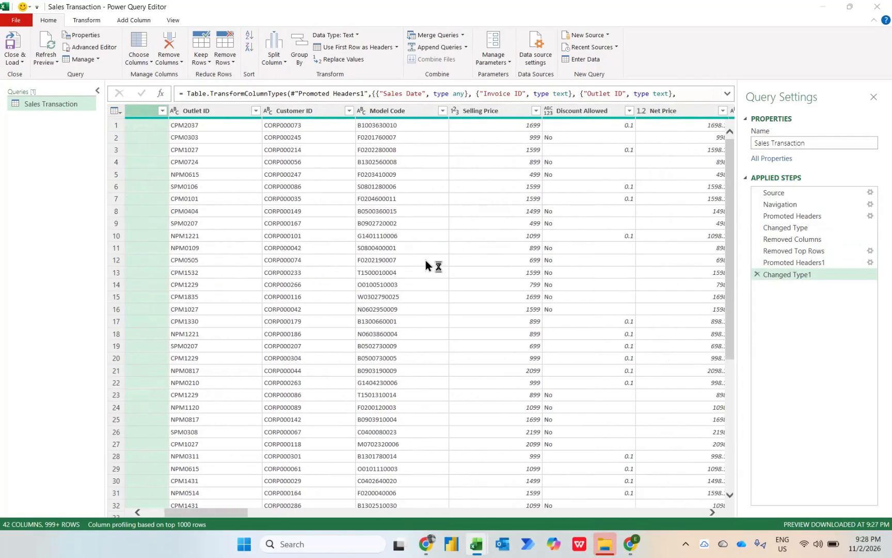
key(ctrl+g)
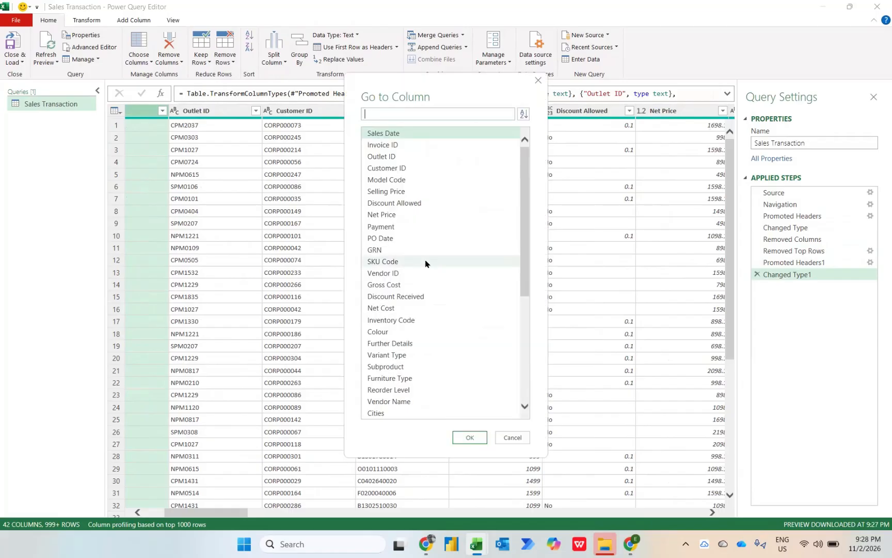
scroll(415, 275, down, 5)
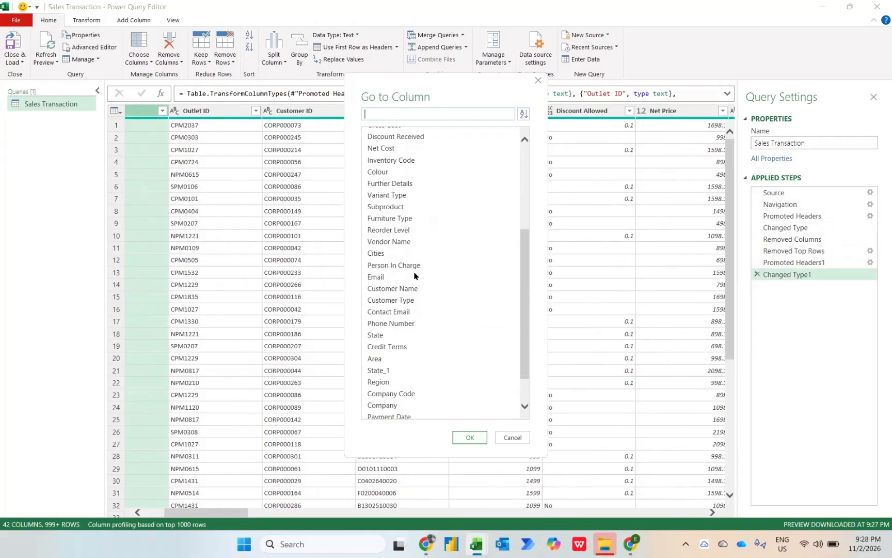
click(403, 347)
click(466, 436)
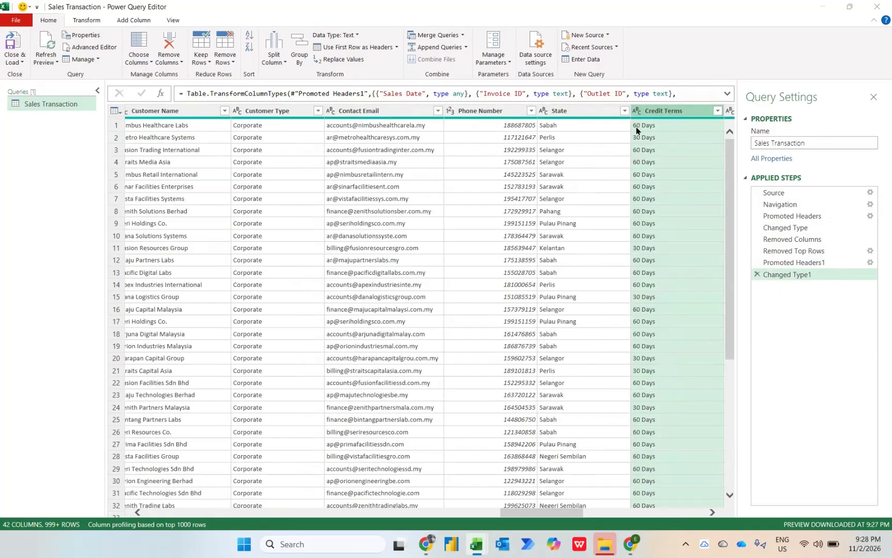
key(ctrl+g)
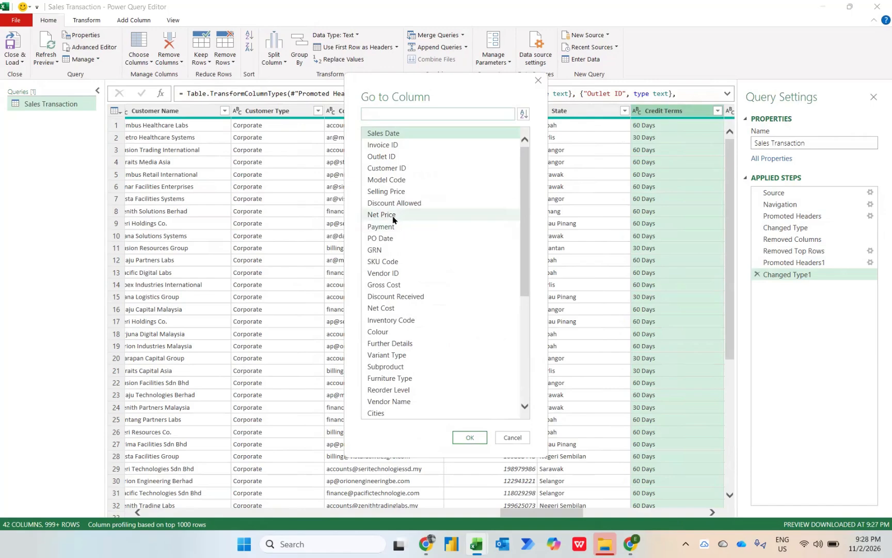
scroll(430, 391, down, 6)
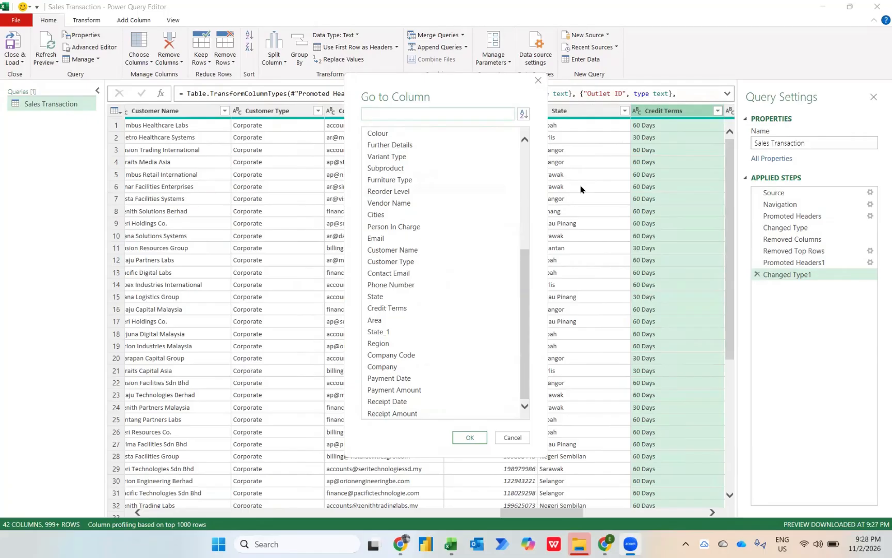
click(512, 437)
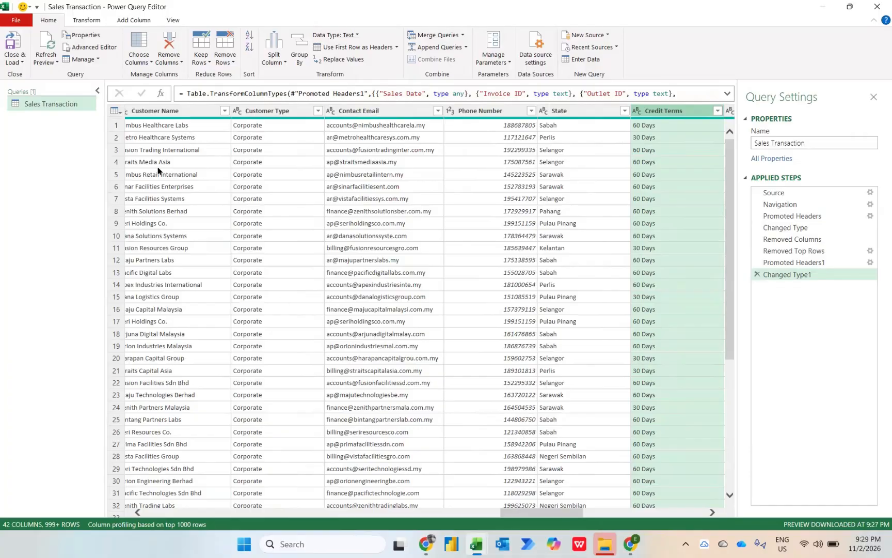
- Keep only the Sales Date, Invoice ID, Net Price, Credit Terms and Receipt Amount columns in the Sales Transaction query
click(135, 38)
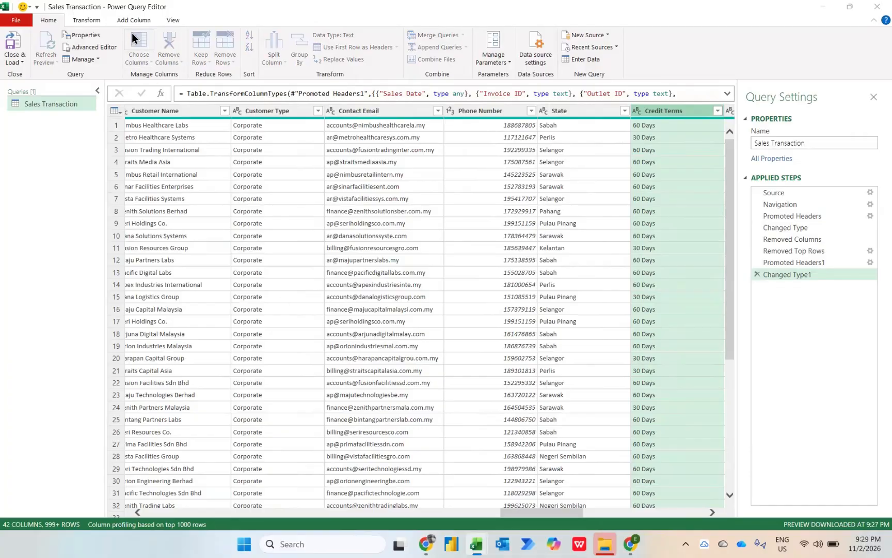
click(371, 162)
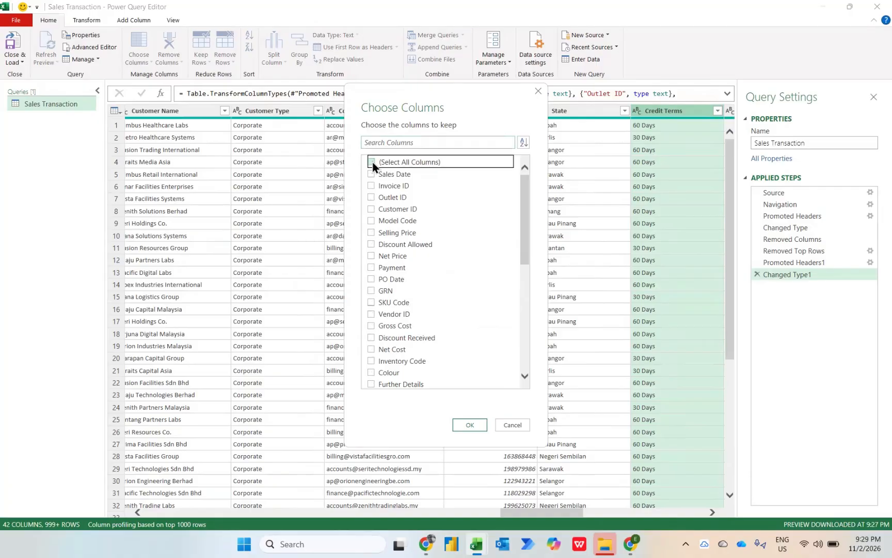
click(371, 173)
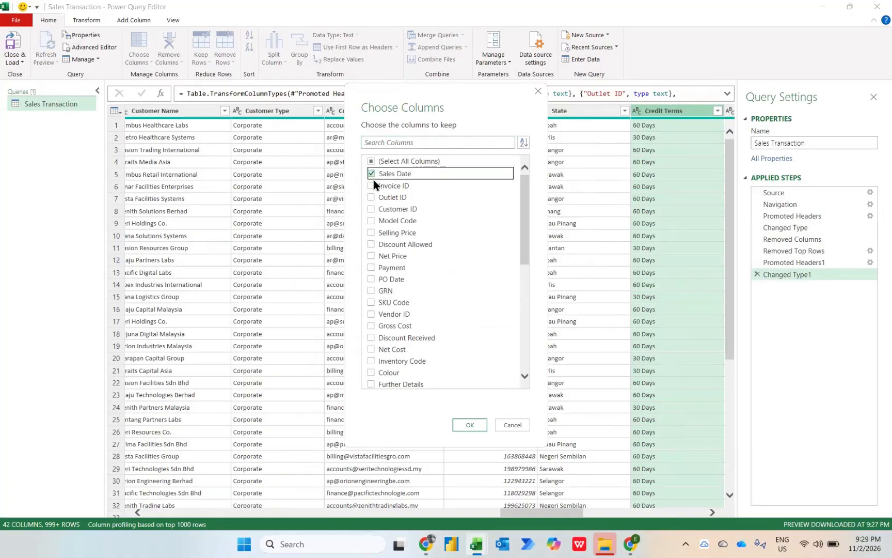
click(372, 185)
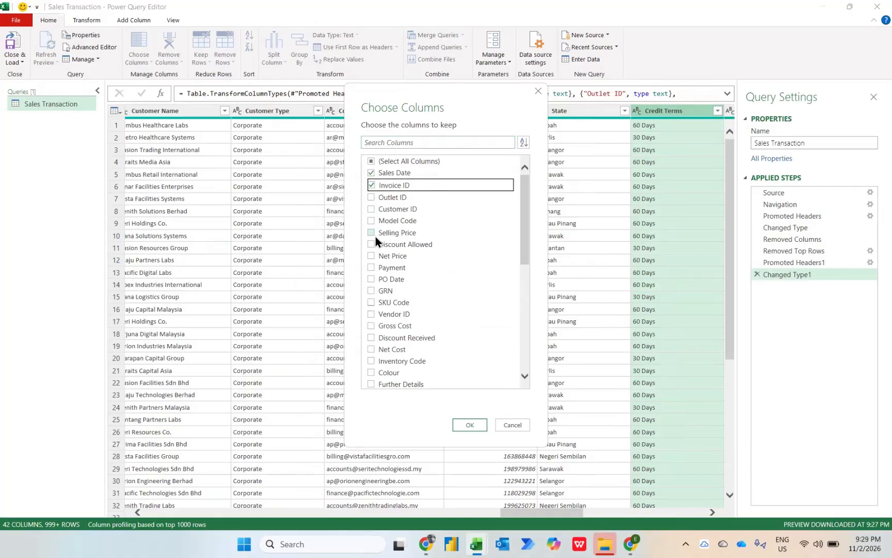
click(372, 255)
scroll(404, 317, down, 3)
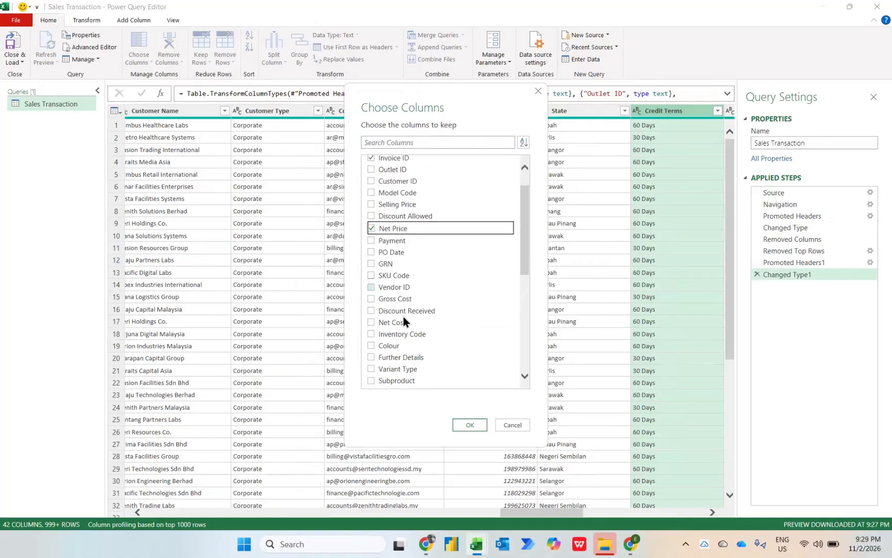
scroll(404, 316, down, 4)
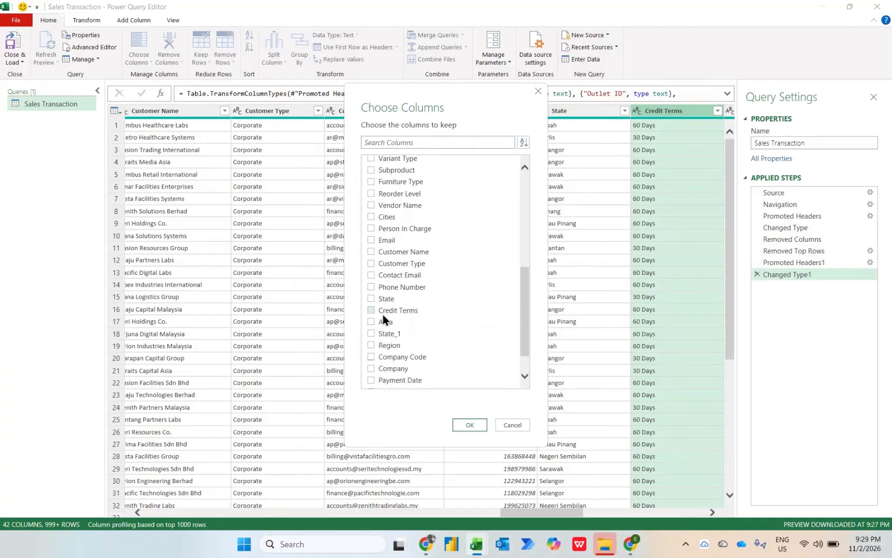
click(373, 311)
scroll(425, 338, down, 1)
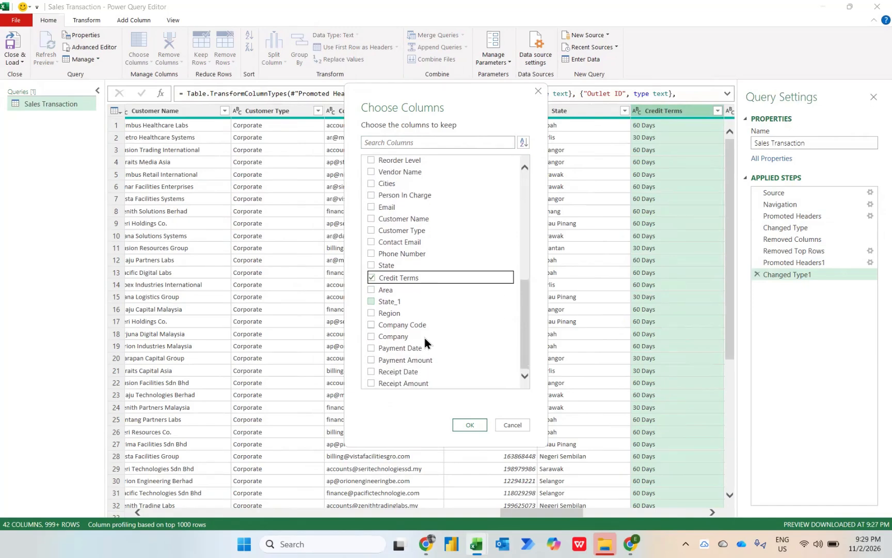
click(370, 383)
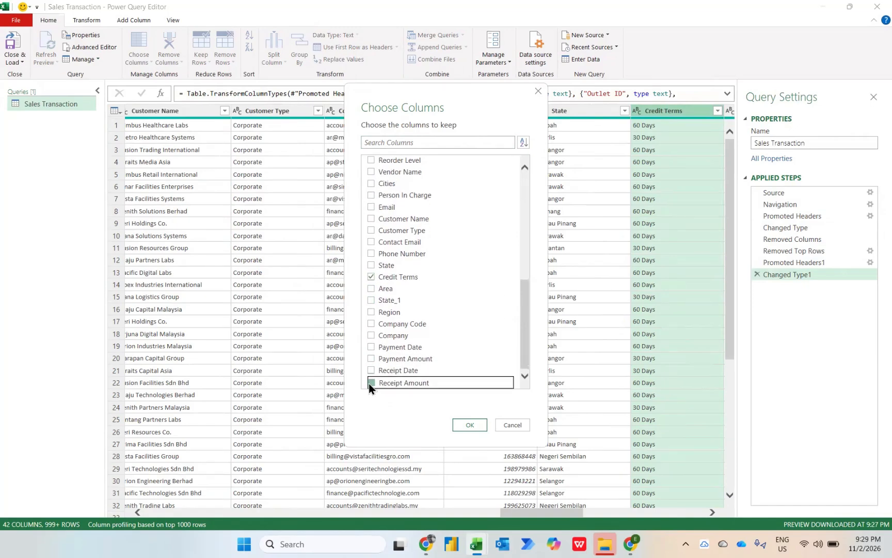
click(463, 419)
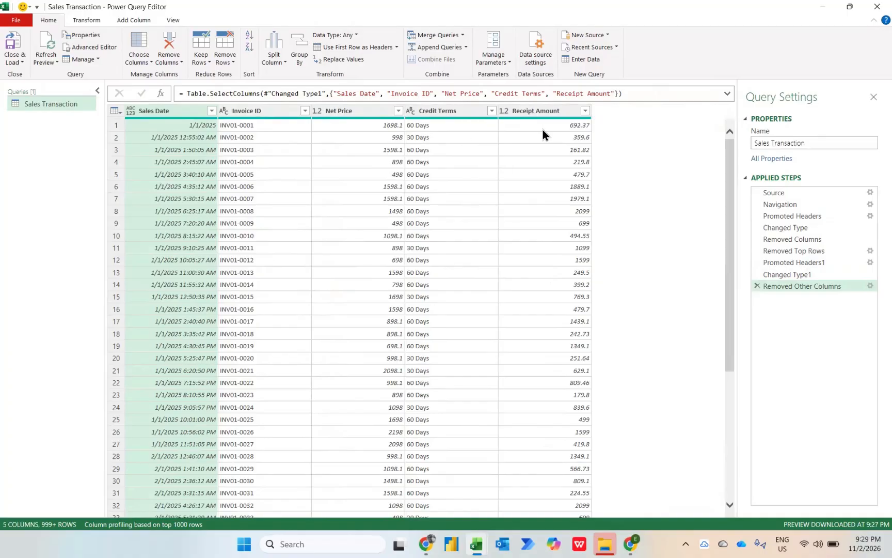
- Add a calculated column that subtracts Receipt Amount from Net Price
click(383, 110)
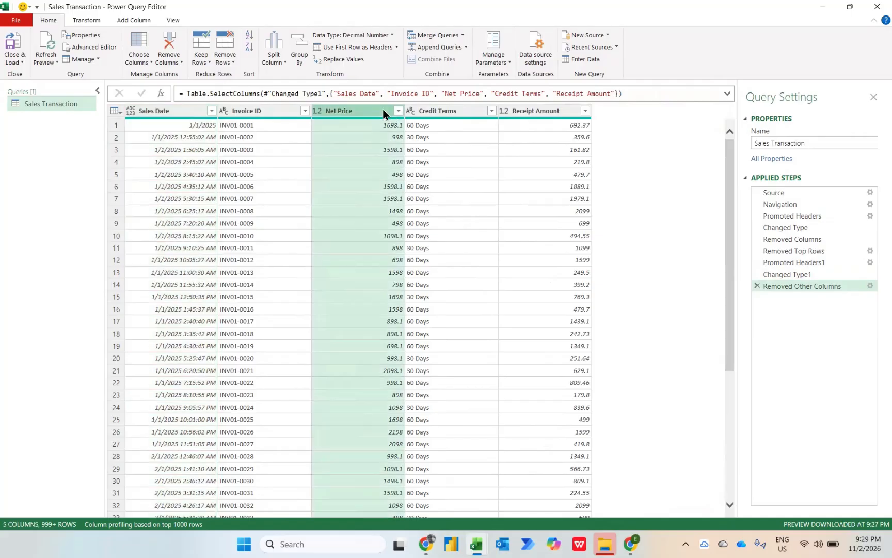
ctrl+click(539, 113)
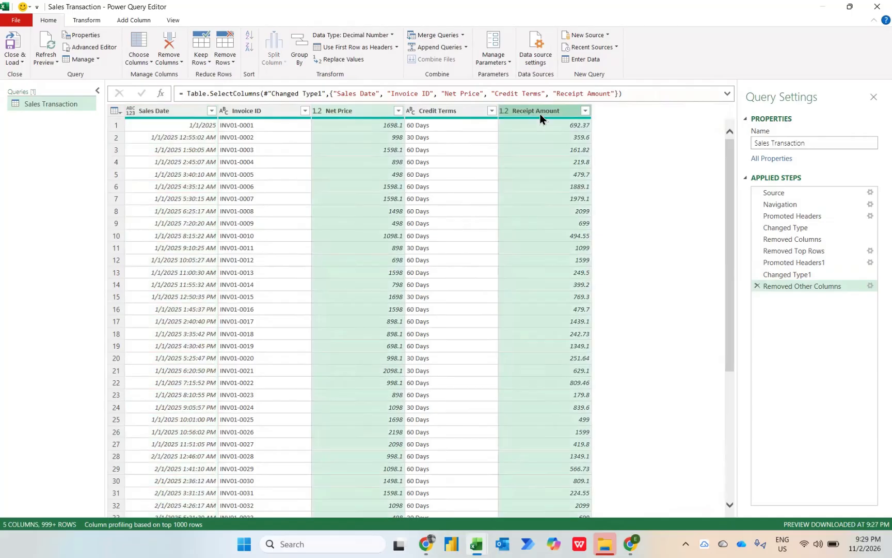
click(128, 20)
click(300, 62)
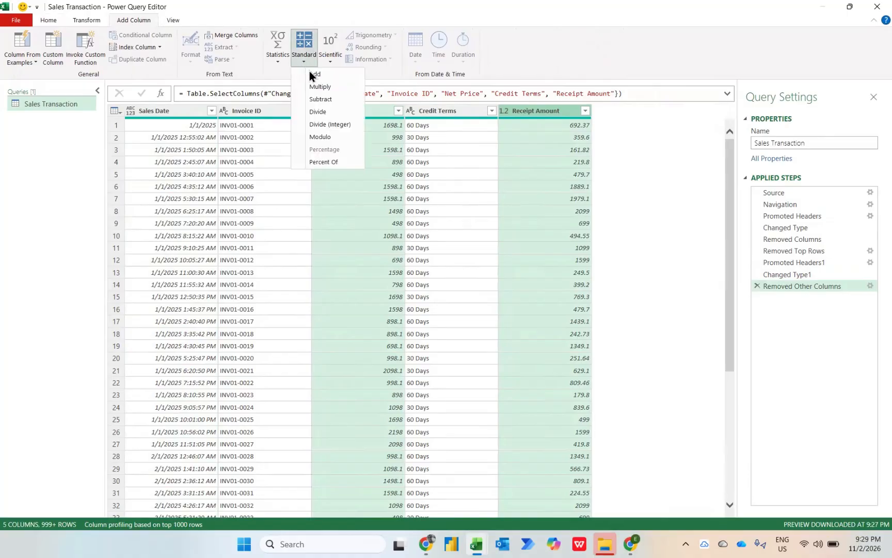
click(321, 98)
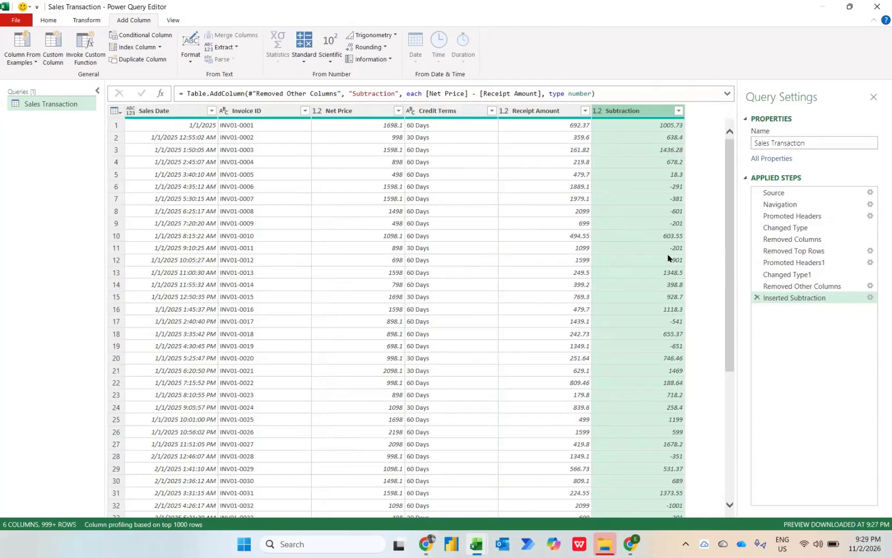
- Filter the Subtraction column to keep only rows with values greater than 0
click(679, 111)
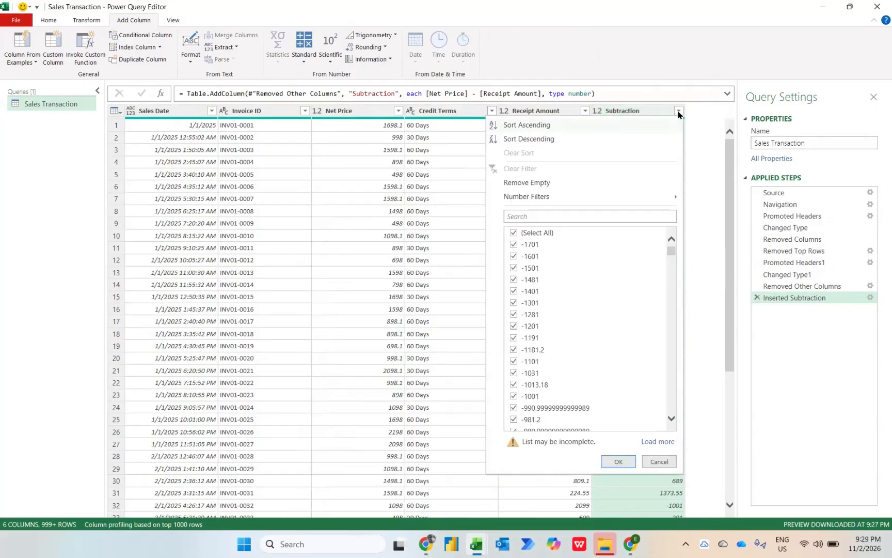
mouse_move(630, 197)
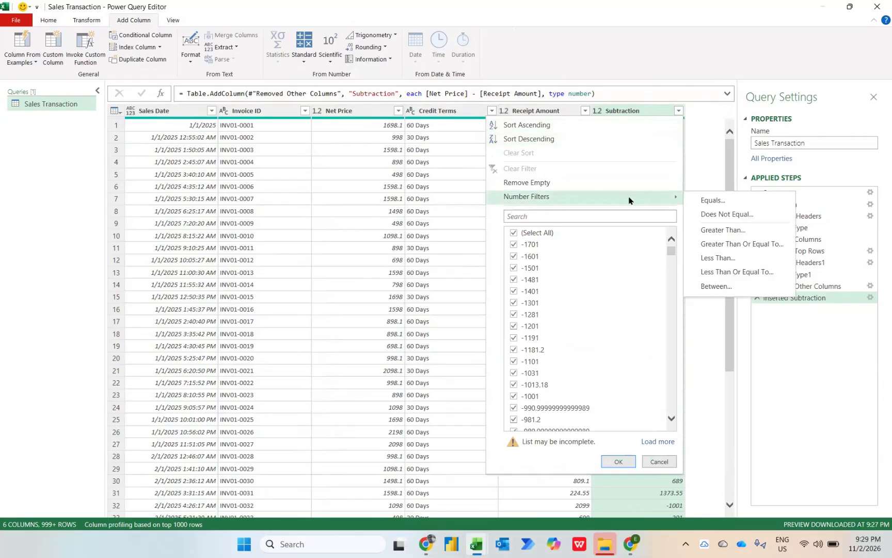
click(726, 232)
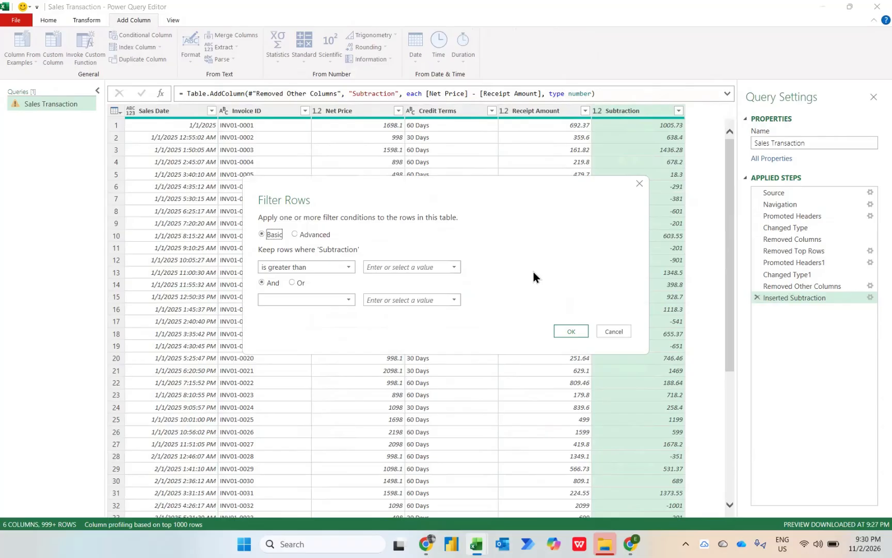
click(400, 267)
text(0)
click(570, 334)
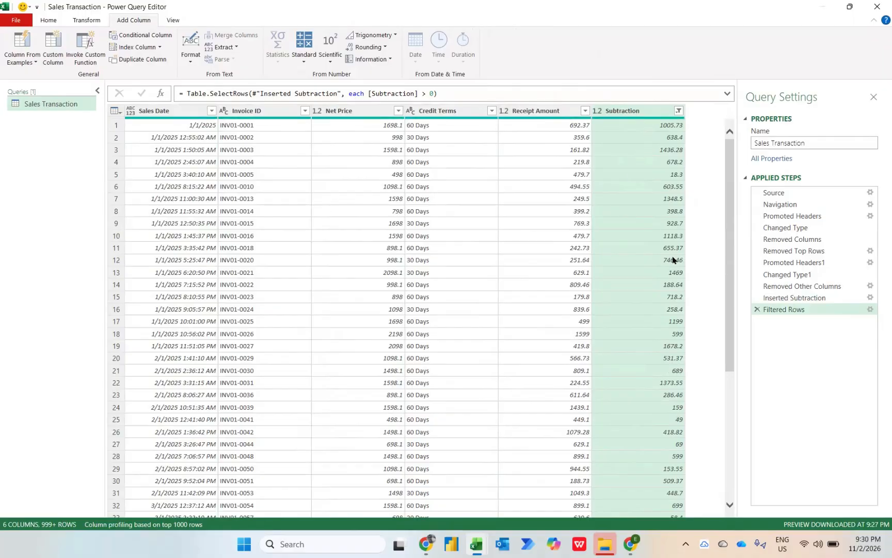
mouse_move(662, 119)
- Split the Credit Terms column at each occurrence of the custom delimiter "Days"
click(449, 113)
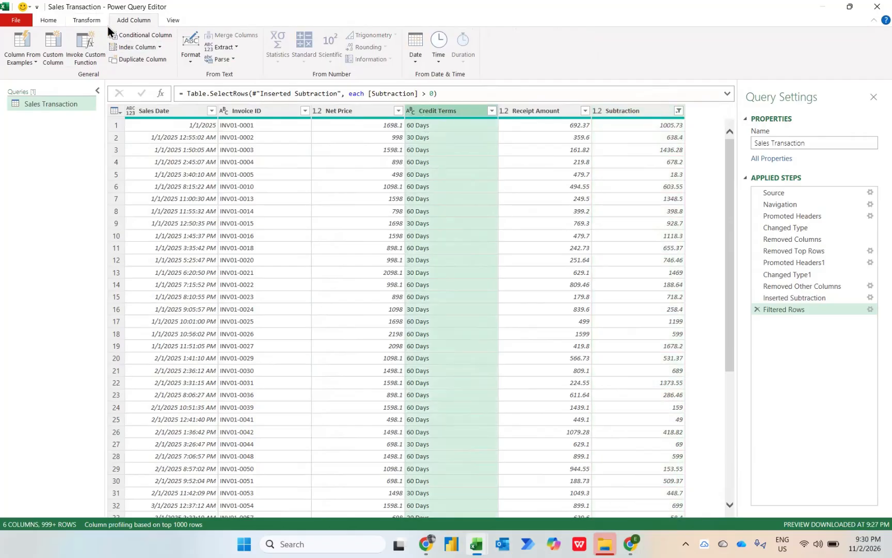
click(78, 19)
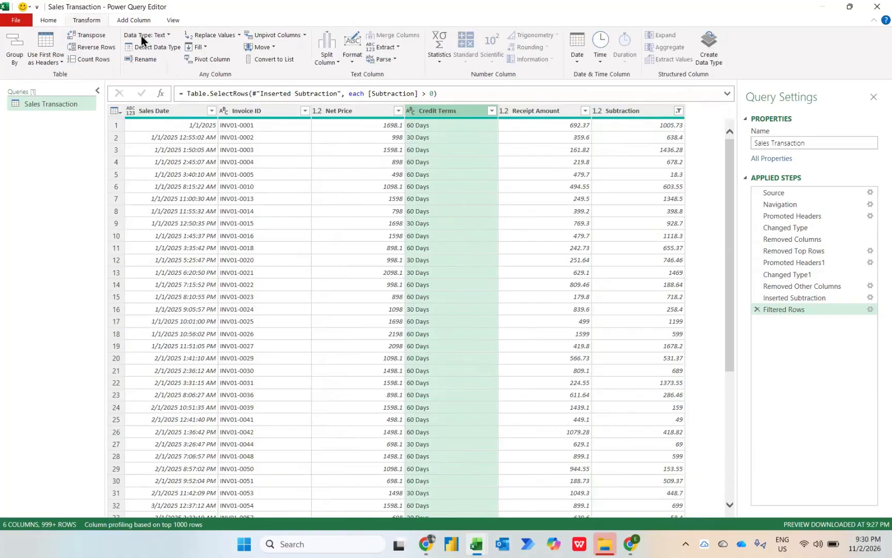
click(327, 61)
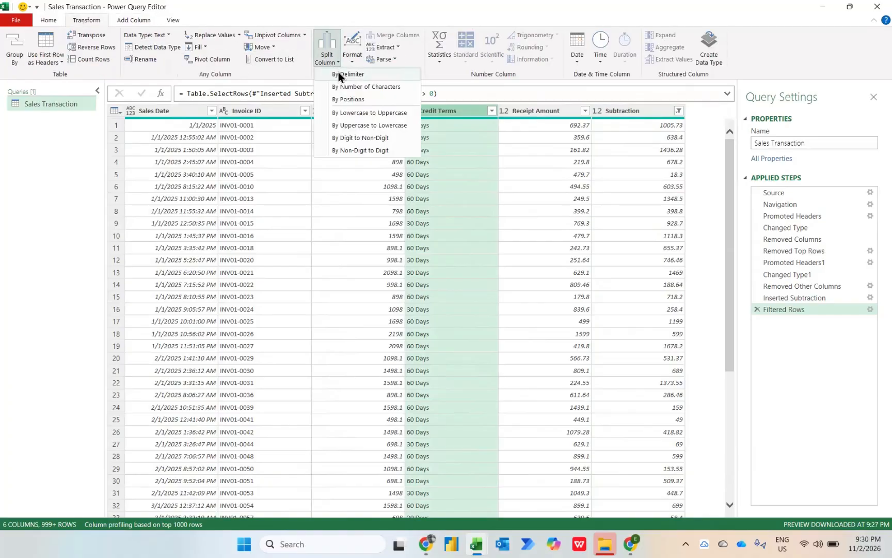
click(338, 73)
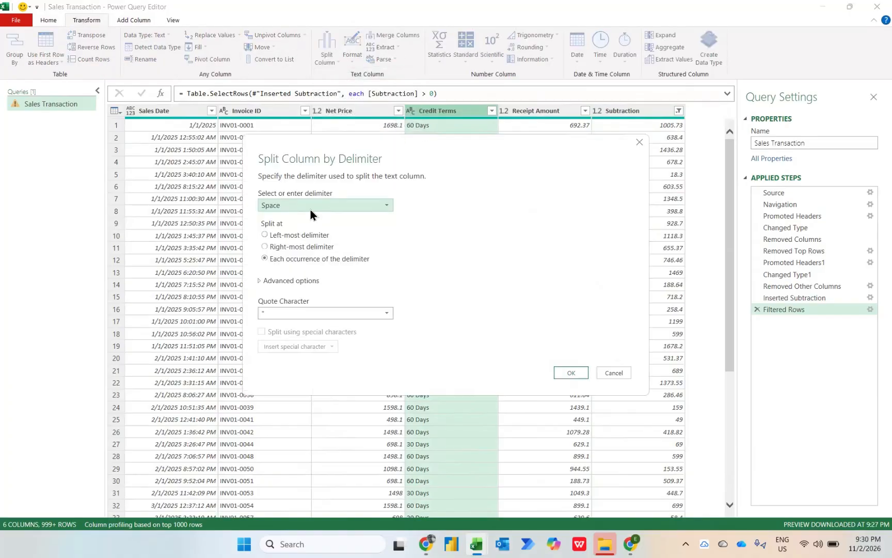
click(310, 209)
click(288, 285)
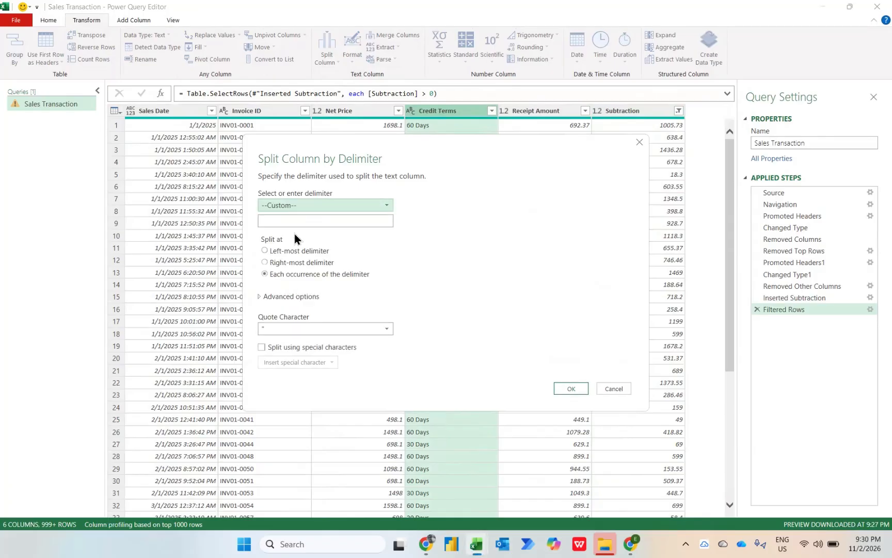
key(Caps_Lock)
text(D)
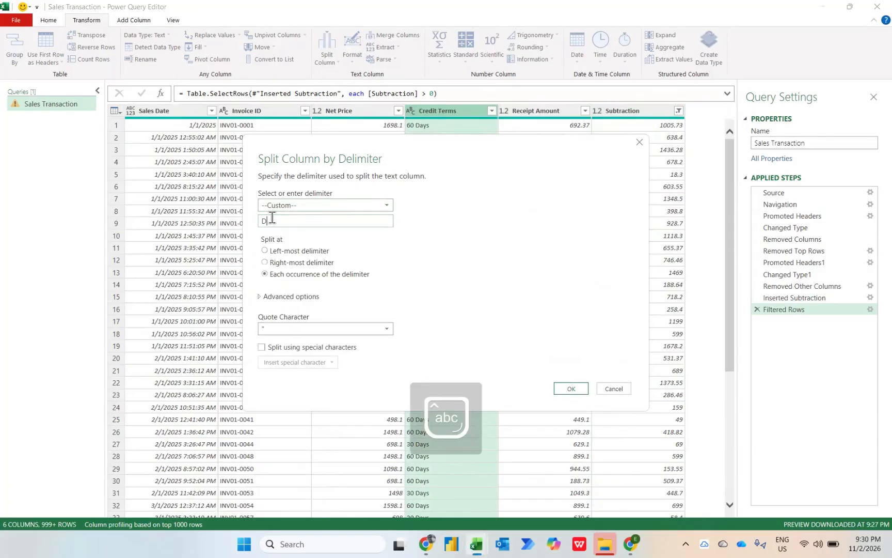
text(ays)
click(571, 389)
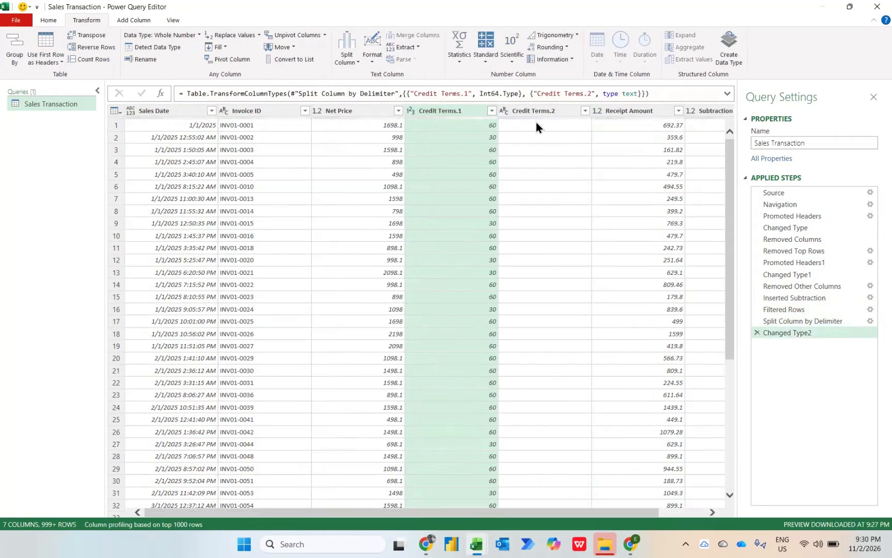
- Remove the Net Price, Credit Terms.2 and Receipt Amount columns, and set the Sales Date column's data type to Date
click(359, 111)
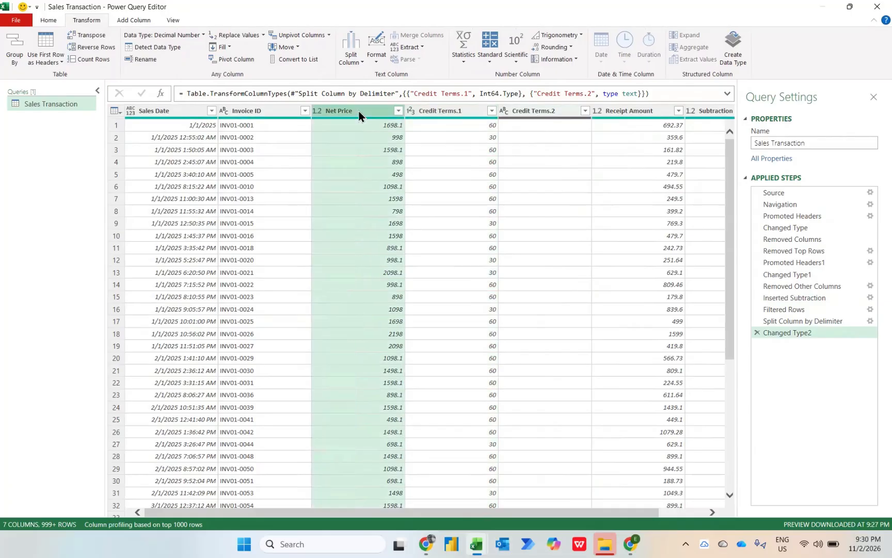
ctrl+click(549, 114)
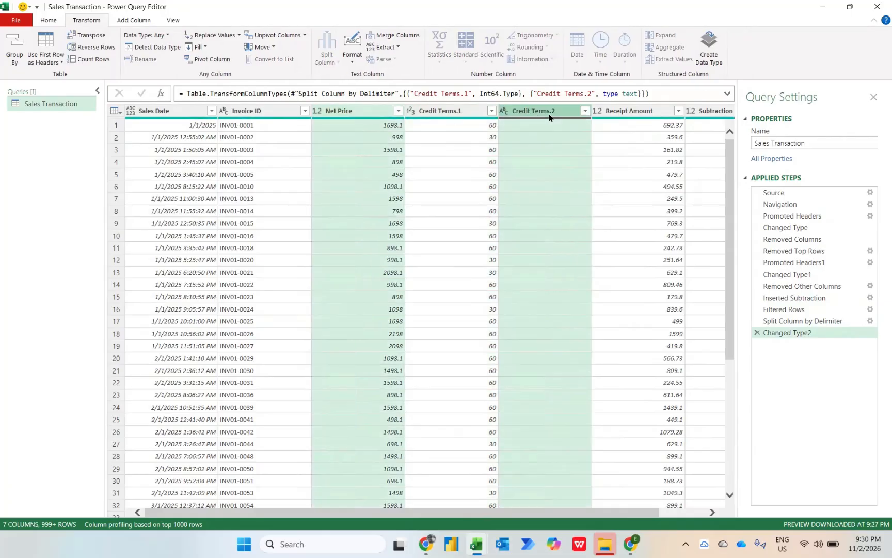
ctrl+click(628, 111)
key(Delete)
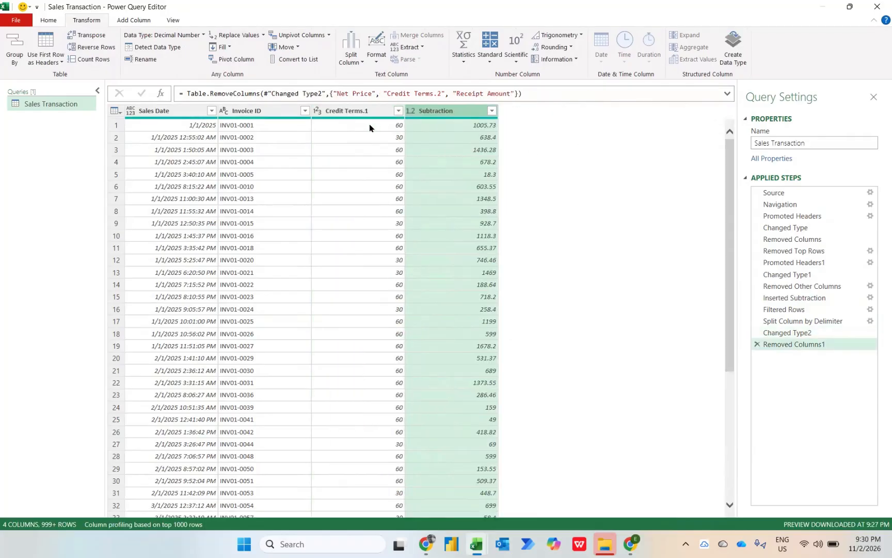
click(131, 111)
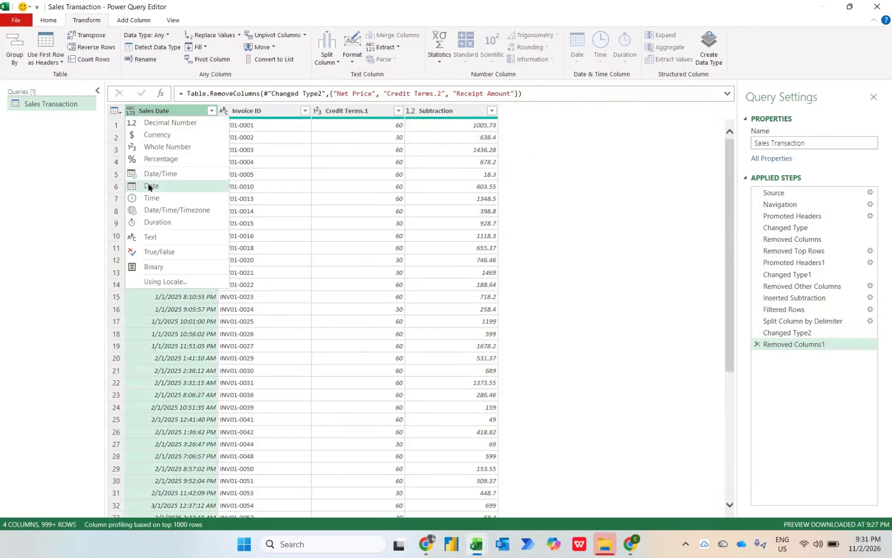
click(149, 187)
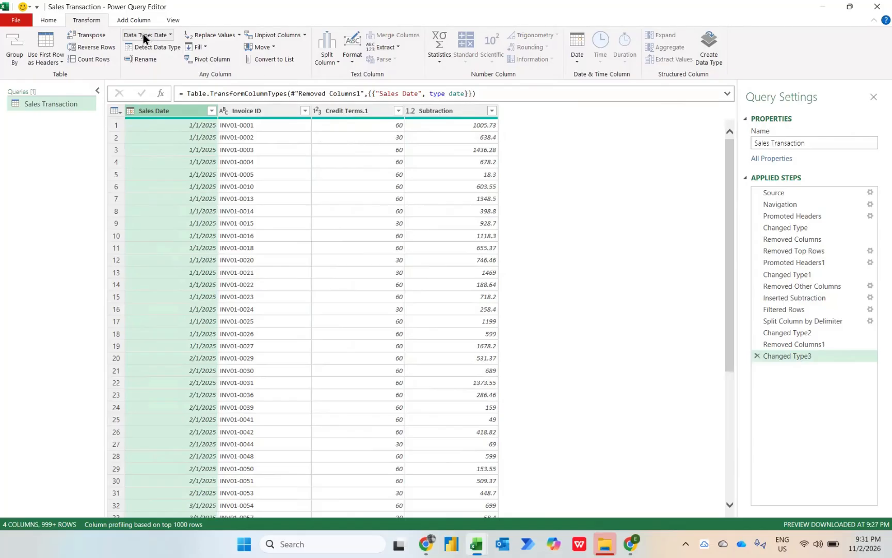
- Add a custom column that calculates each due date with the formula Date.AddDays([Sales Date],[Credit Terms.1])
click(135, 22)
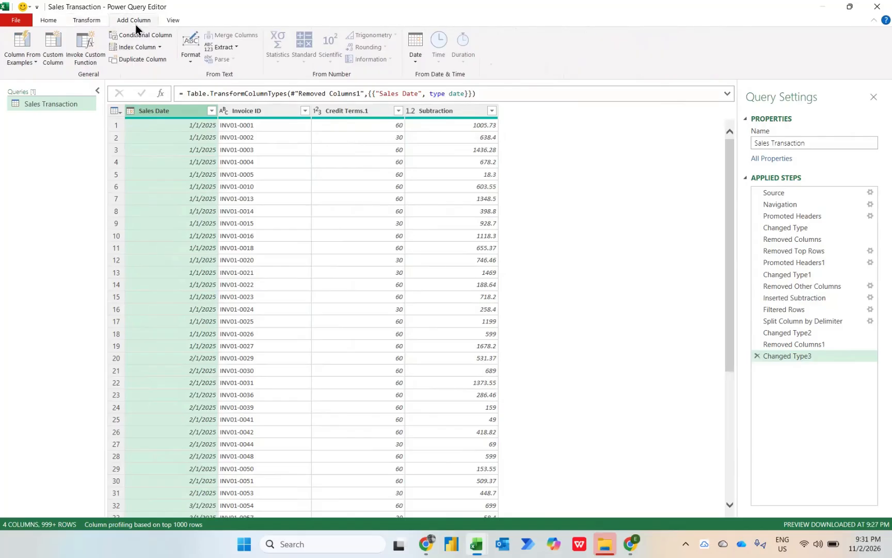
click(47, 51)
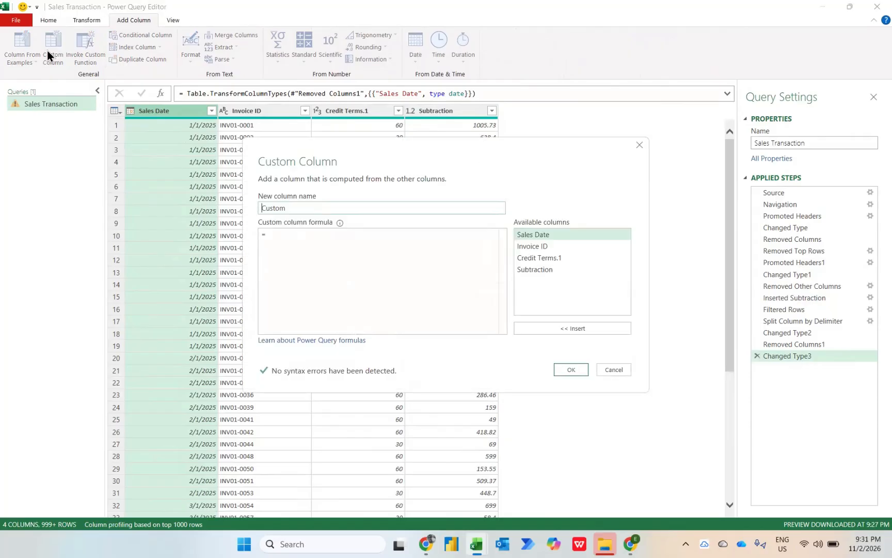
click(282, 234)
text(d)
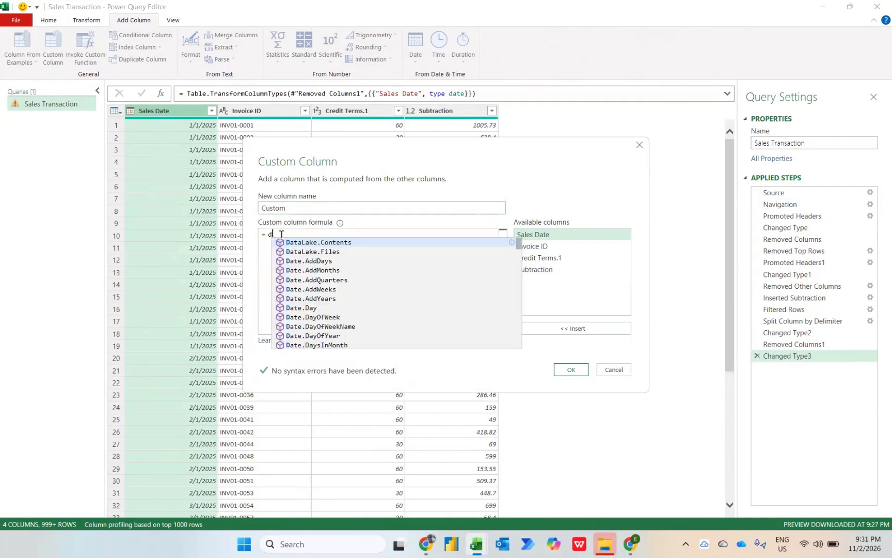
text(ate)
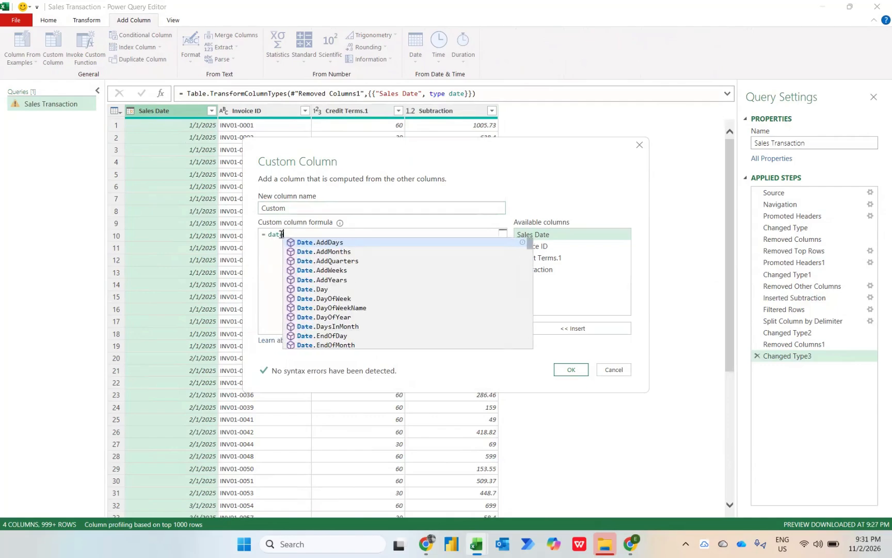
key(Tab)
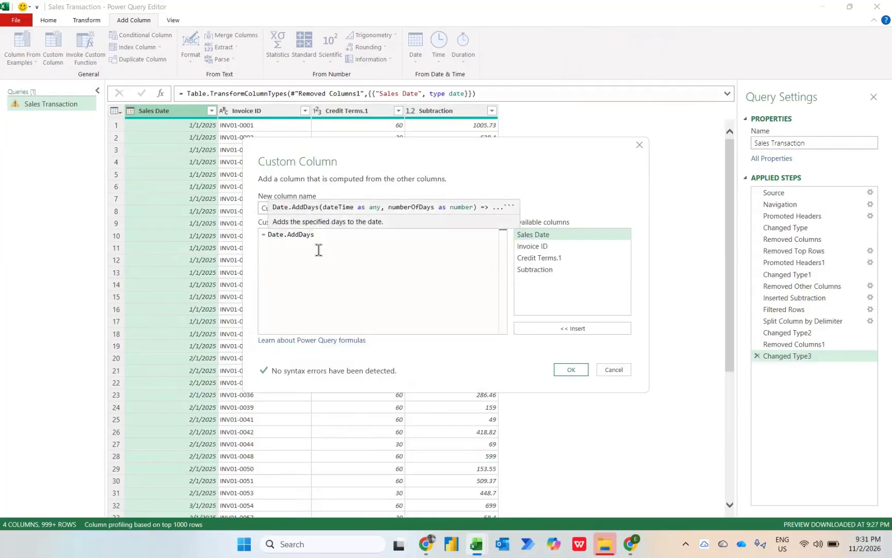
text(()
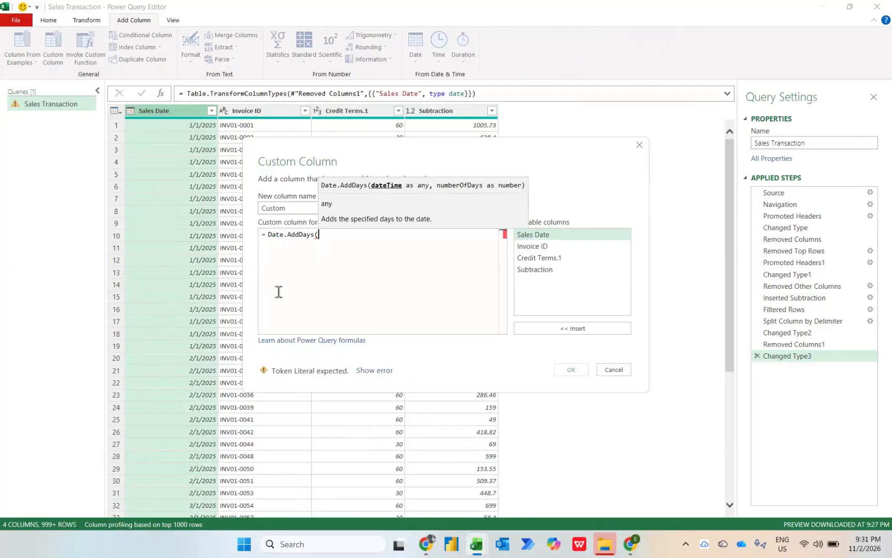
click(557, 328)
text(,)
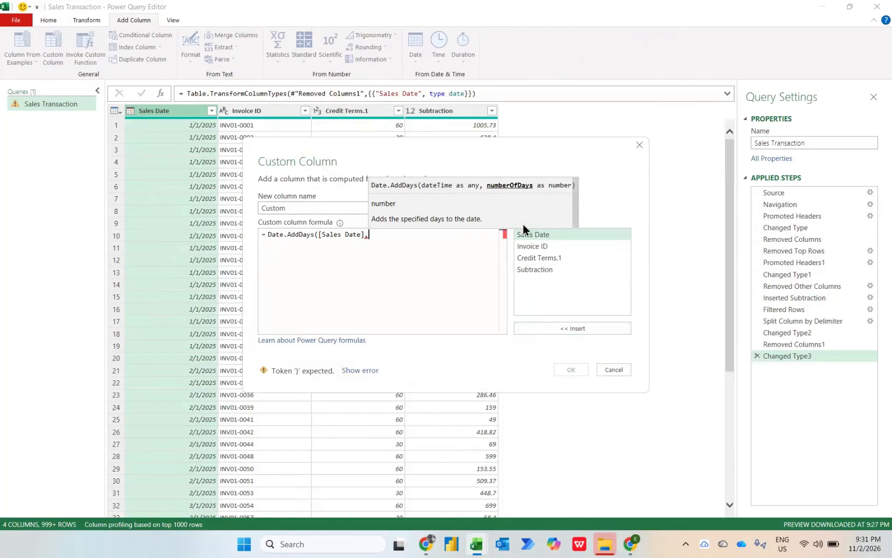
click(526, 257)
click(558, 329)
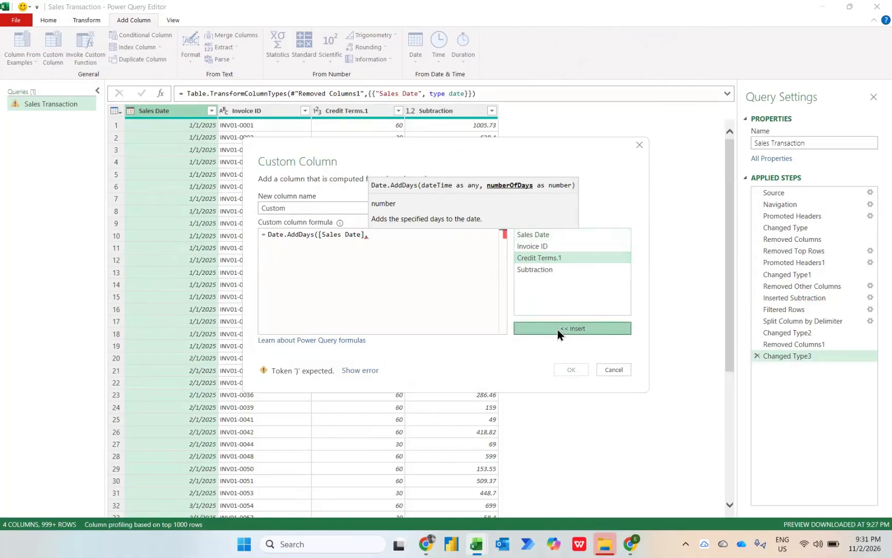
text())
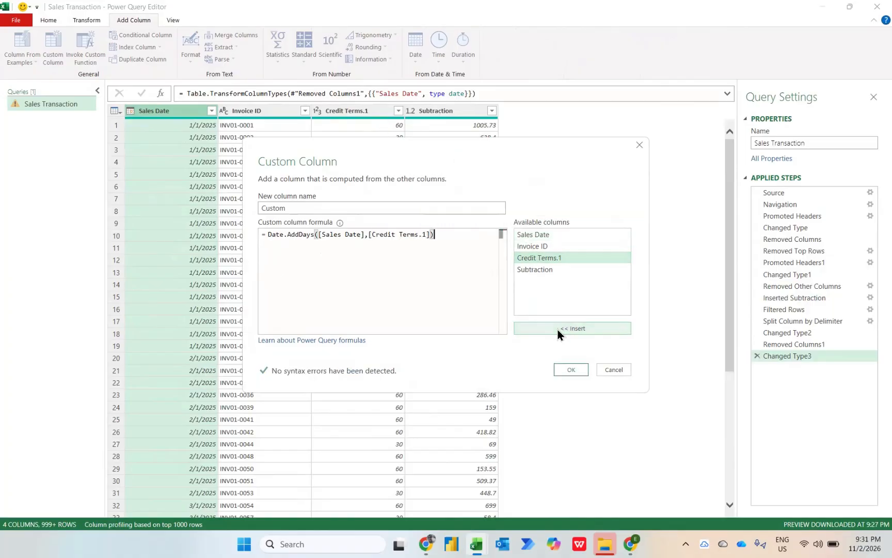
click(571, 370)
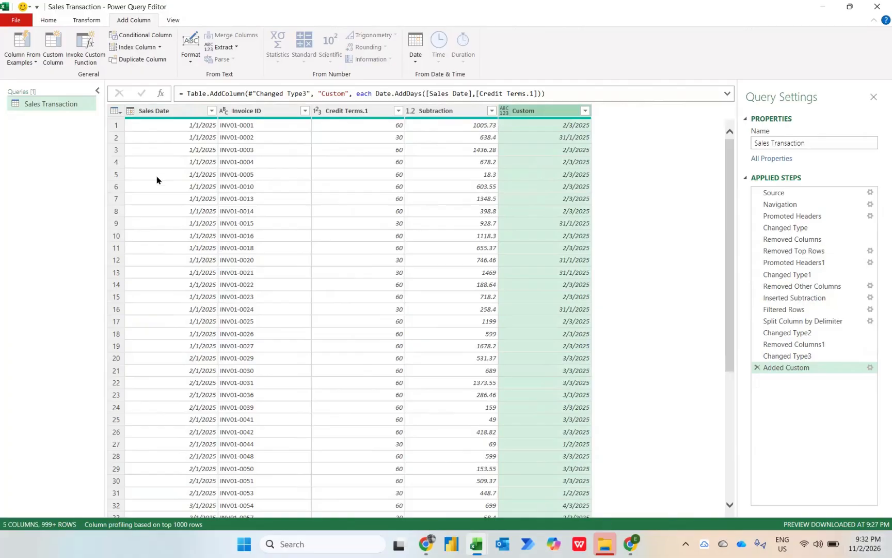
- Open the definition of another custom column at its empty formula
click(57, 53)
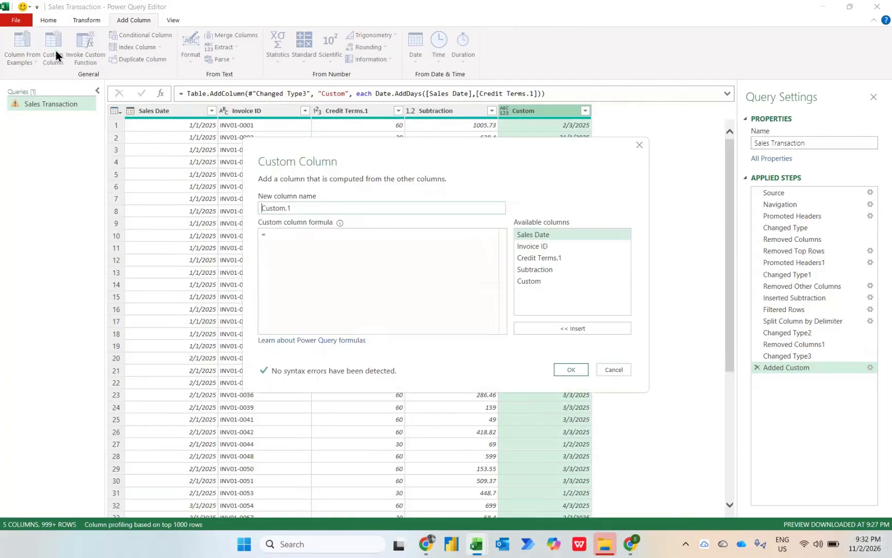
click(309, 244)
text(=today())
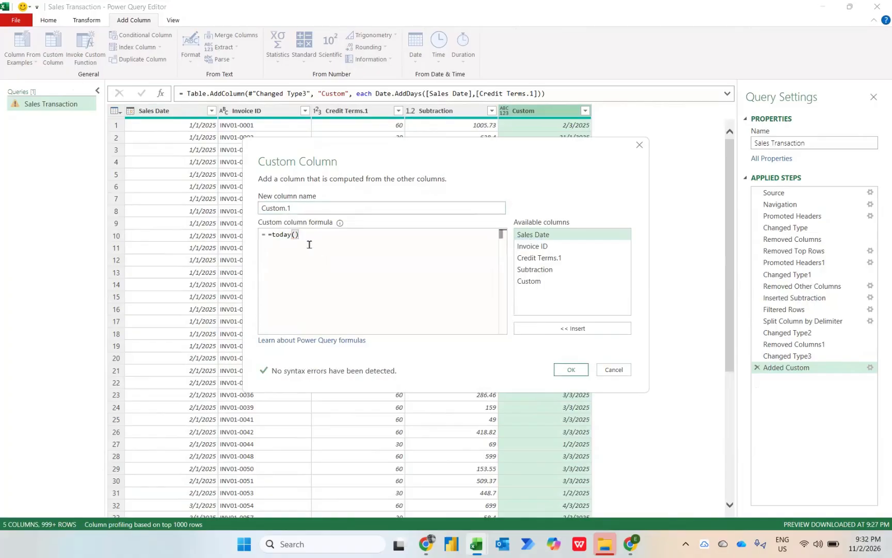
key(ctrl+shift+Left)
key(ctrl+shift+Left)
key(ctrl+shift+Left)
key(BackSpace)
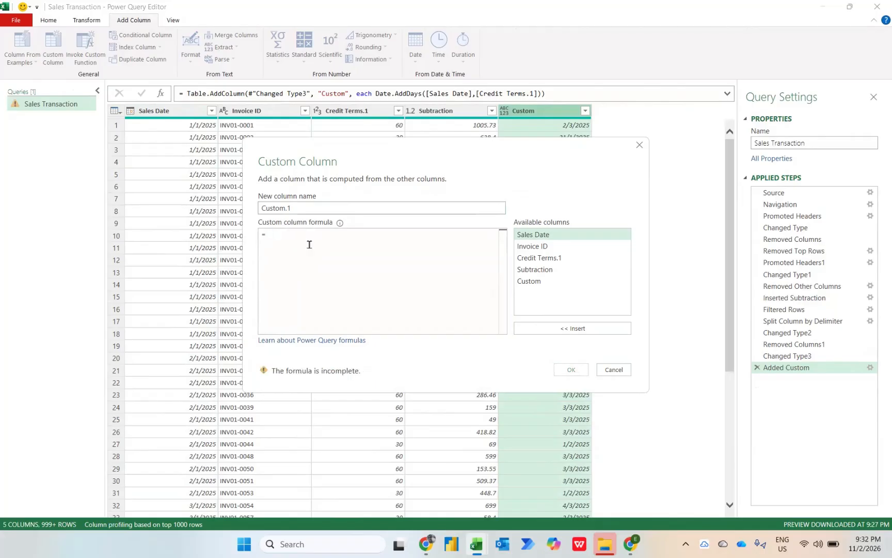
- Create the custom column for today's date with the formula Date.From(DateTime.LocalNow())
text(datefrom)
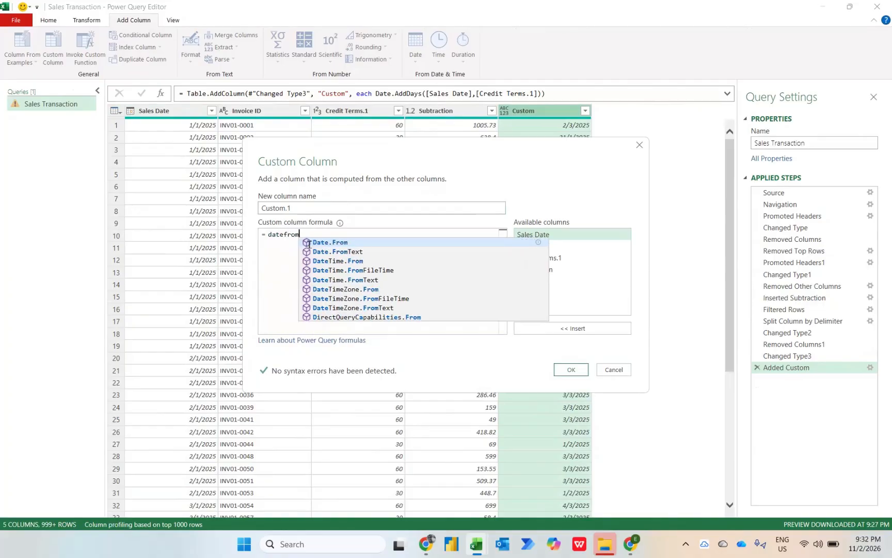
key(Tab)
text(()
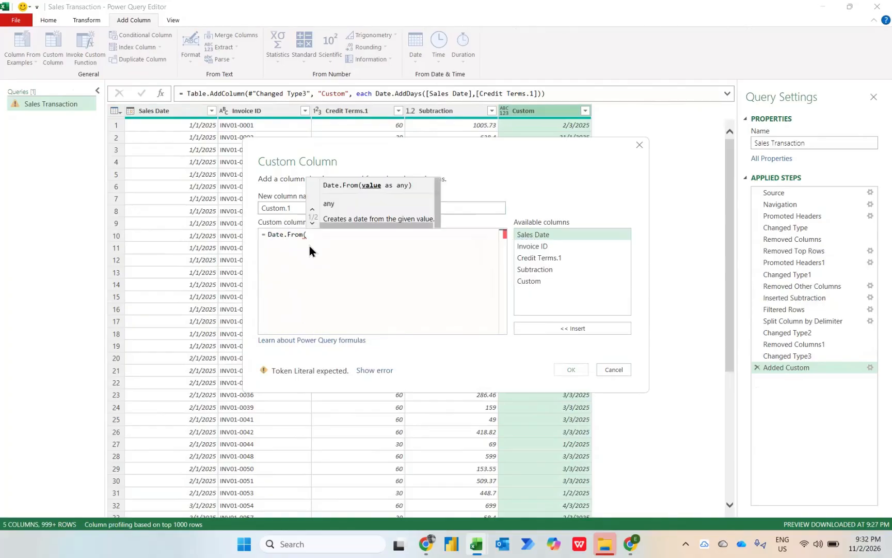
text(datelo)
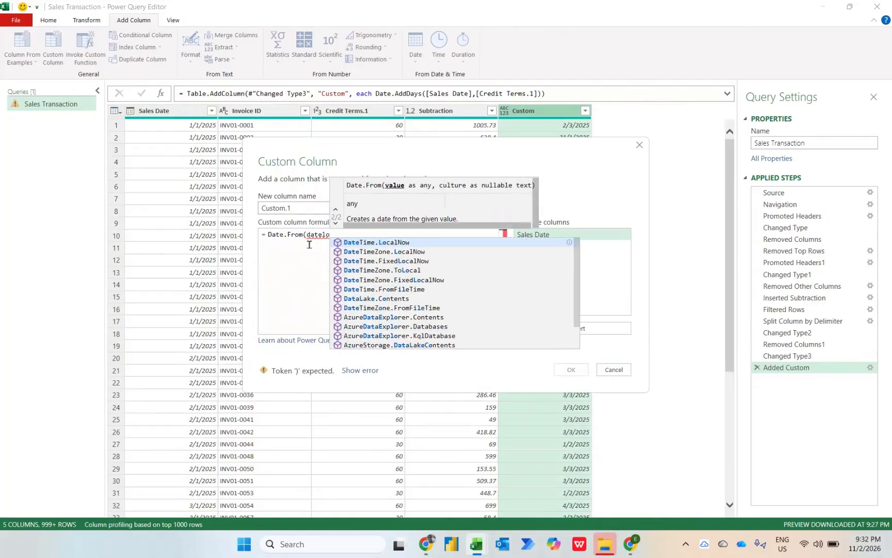
key(Tab)
text(()))
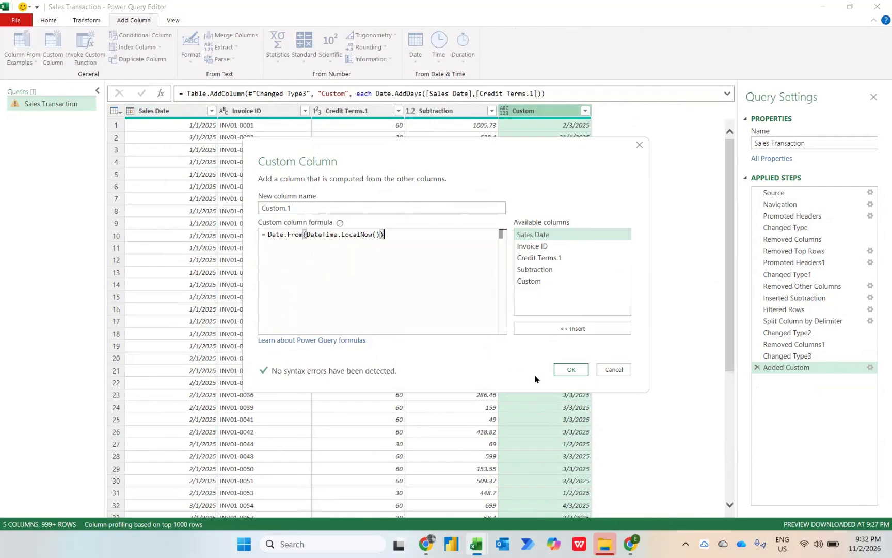
click(568, 371)
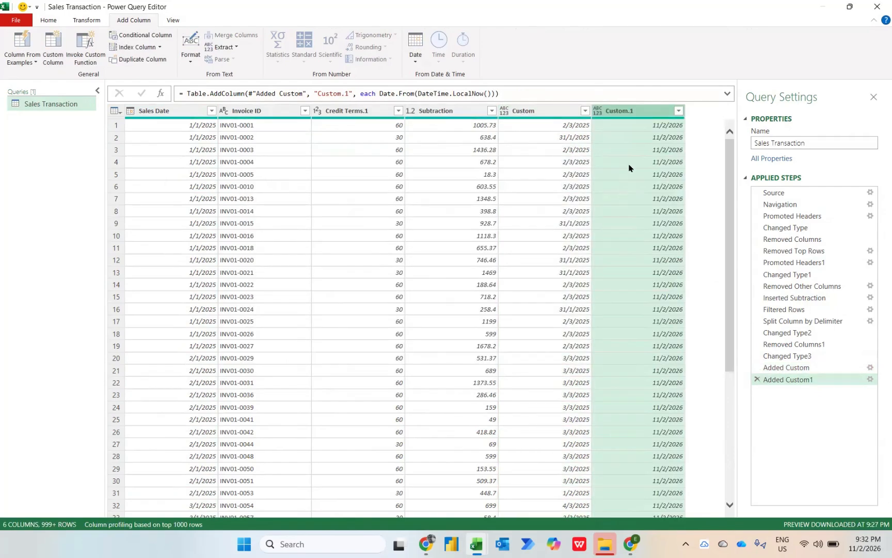
- Set the data type of both the Custom and Custom.1 columns to Date
click(542, 117)
ctrl+click(601, 117)
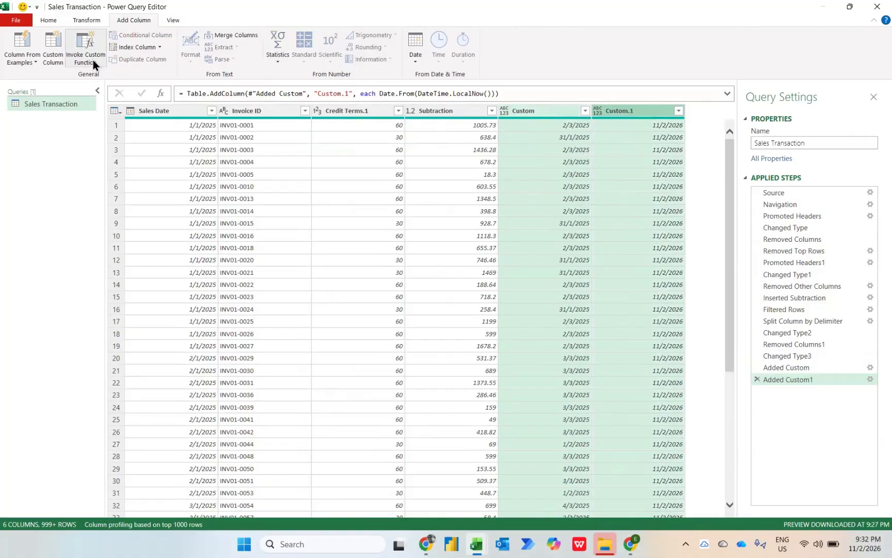
click(86, 20)
click(147, 35)
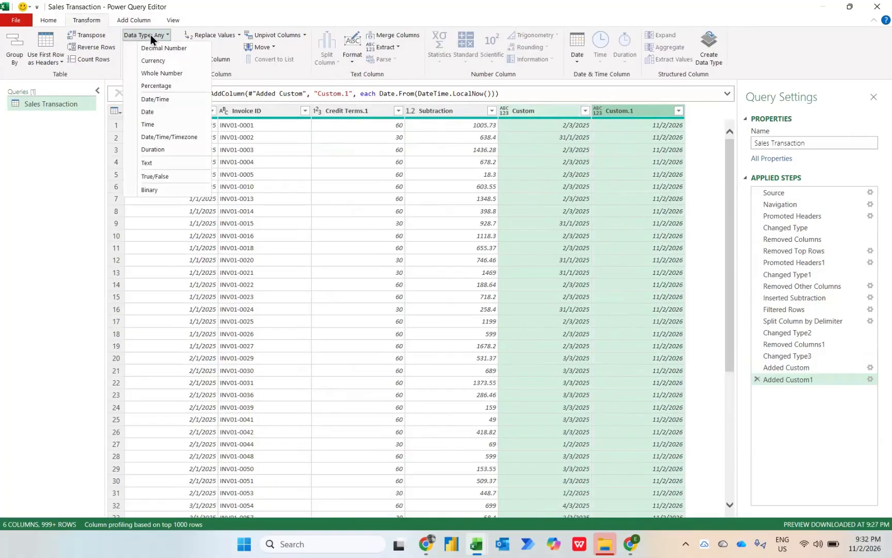
click(149, 112)
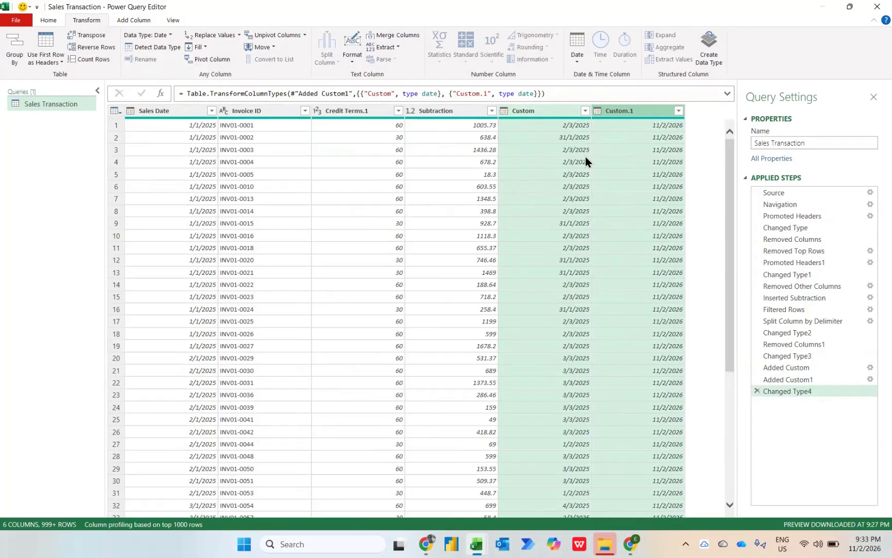
- Add a custom column that calculates the days overdue with the formula Duration.Days([Custom.1]-[Custom])
click(131, 15)
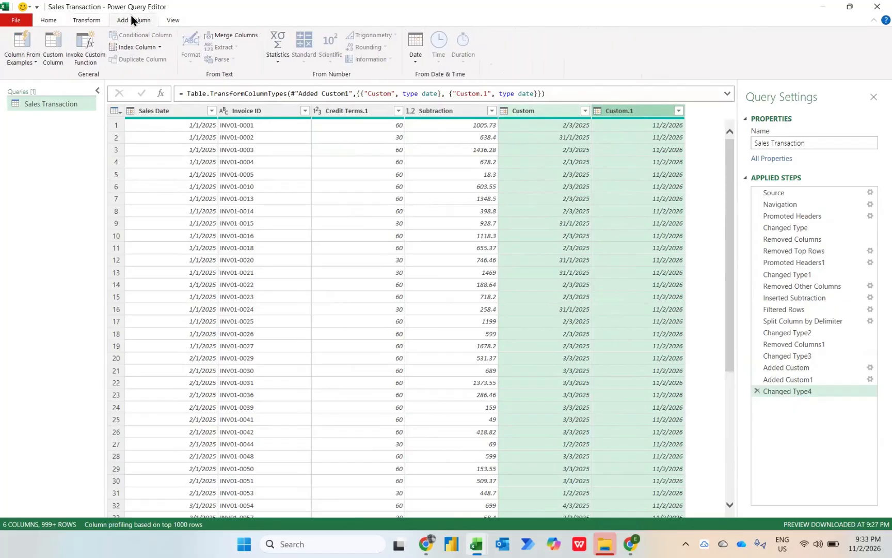
click(53, 49)
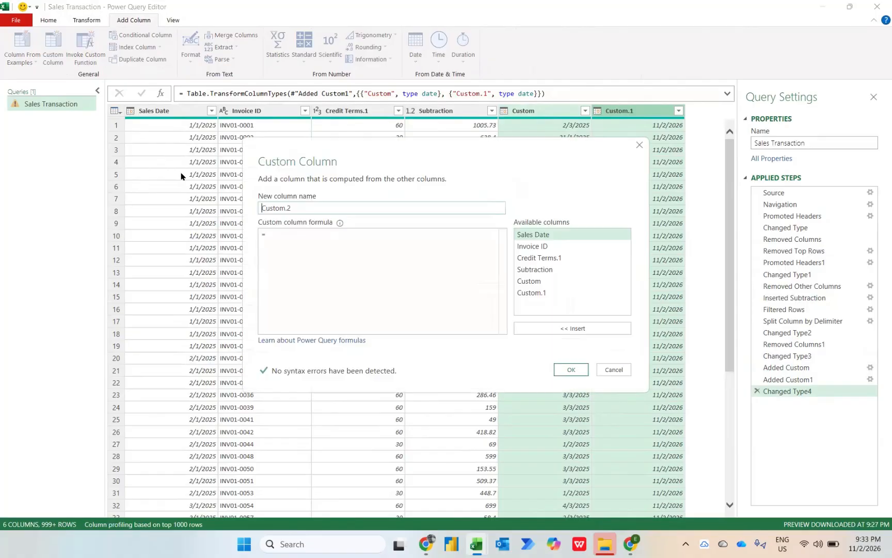
text(Duration.Days)
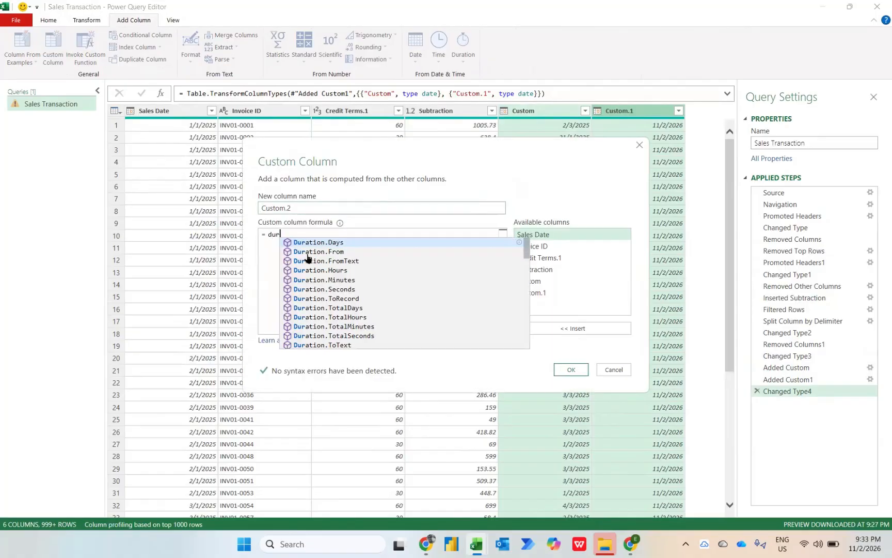
text(()
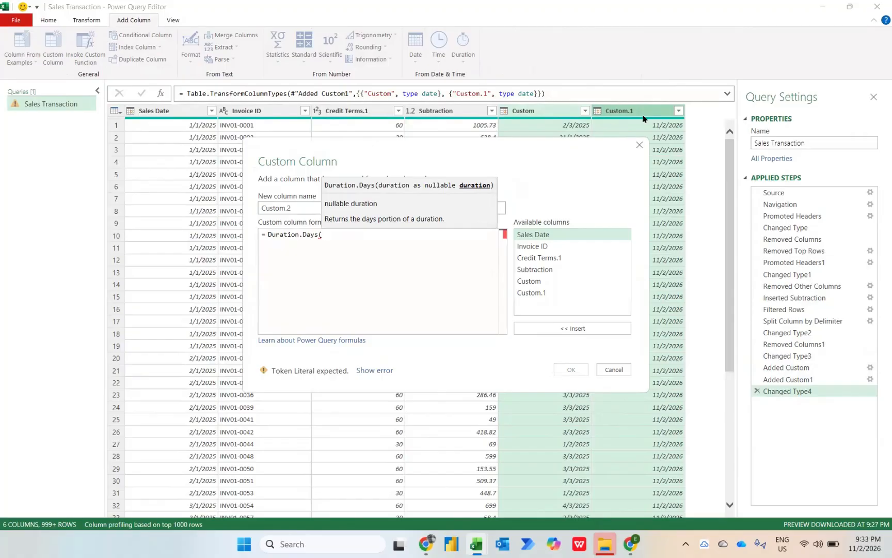
click(532, 293)
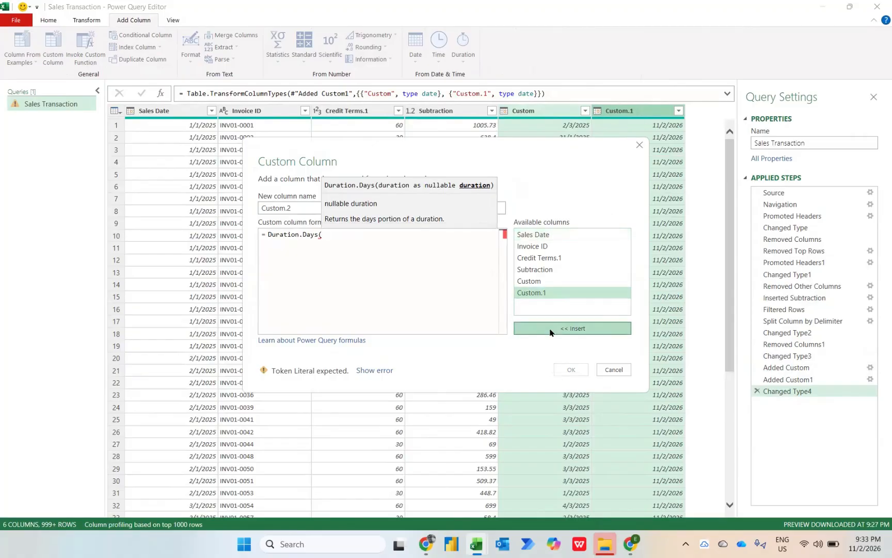
click(551, 330)
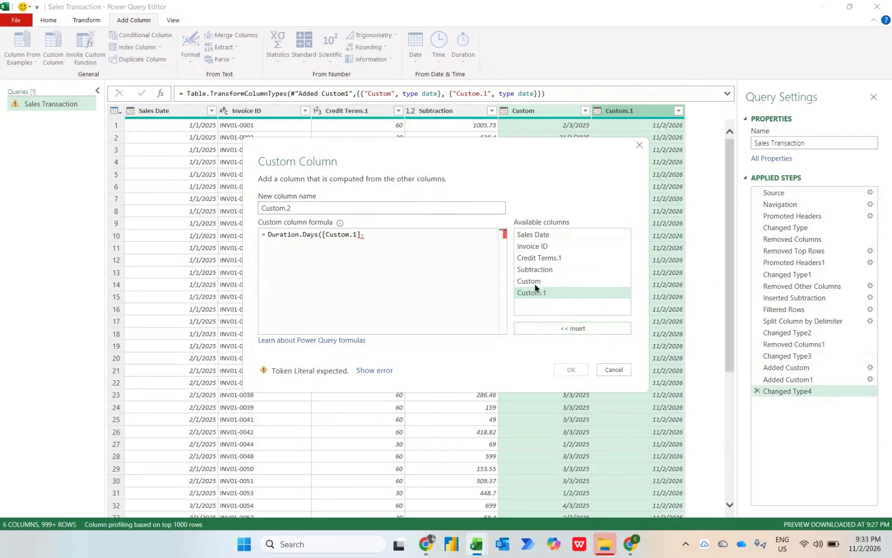
text(-)
click(535, 282)
click(551, 331)
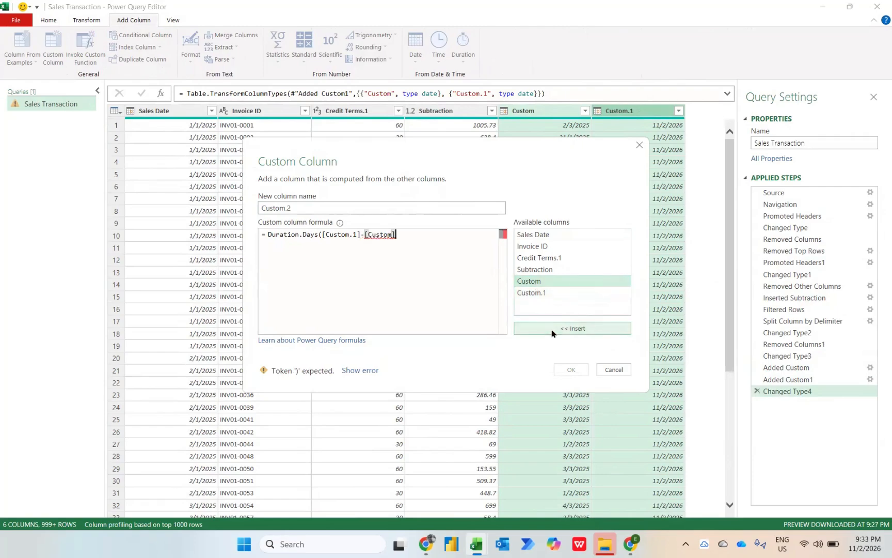
text())
click(571, 369)
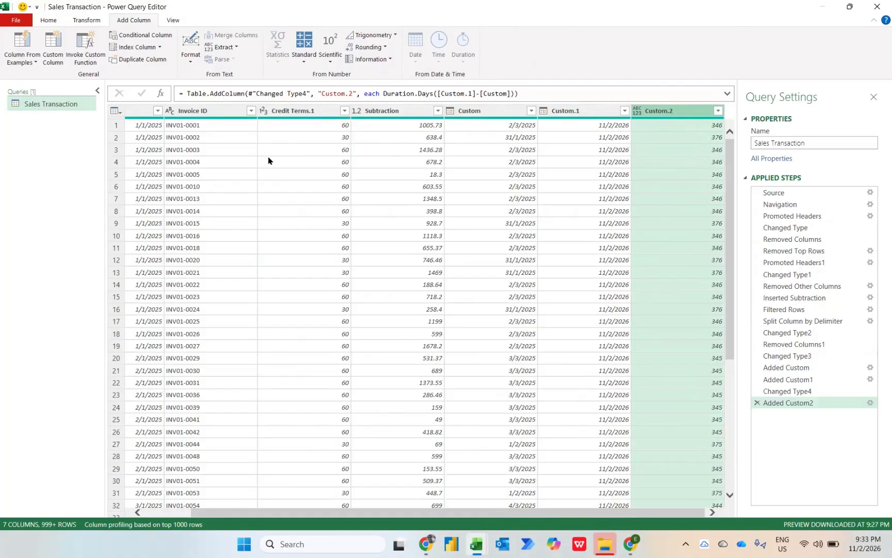
- Start a conditional column whose first clause returns "within 30 days" when Custom.2 is less than or equal to 30
click(131, 37)
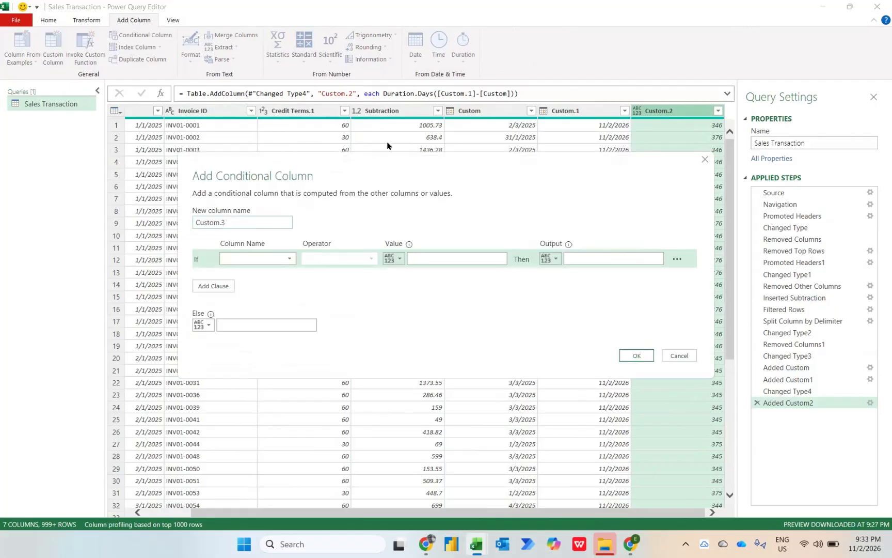
click(284, 260)
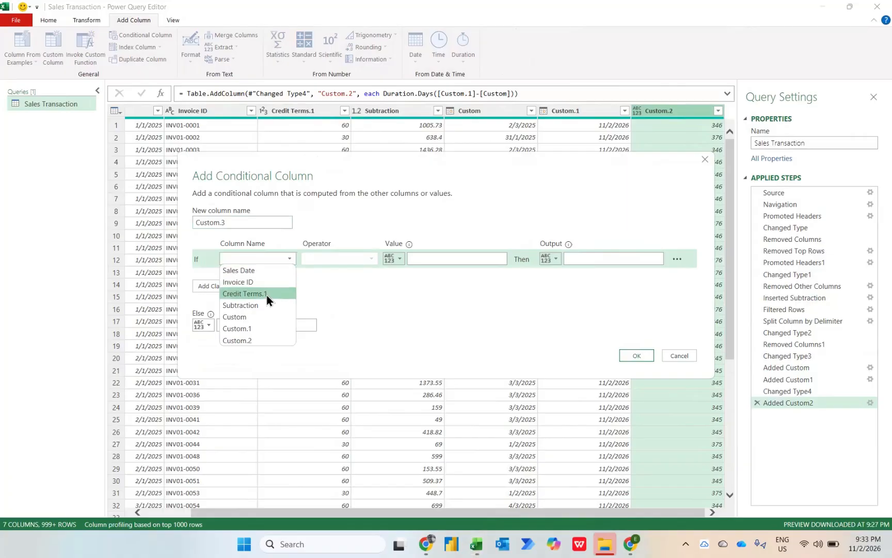
click(249, 343)
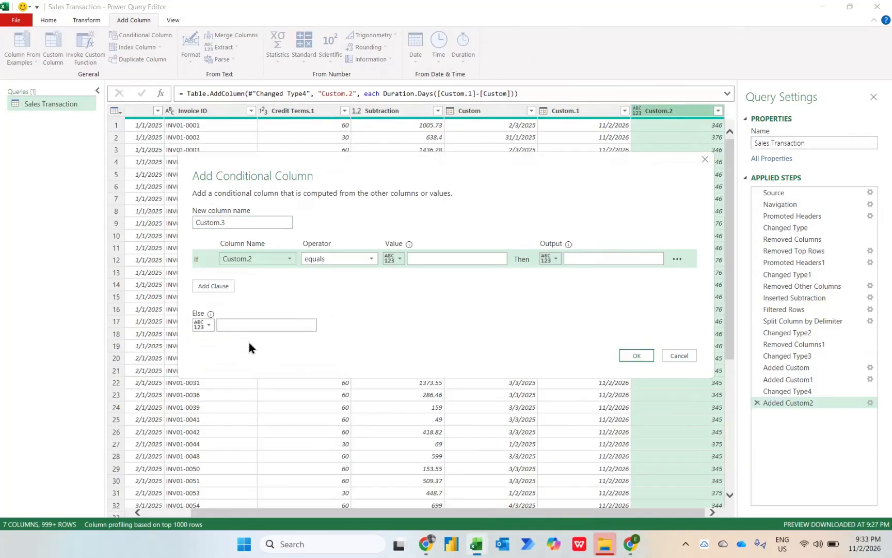
click(338, 256)
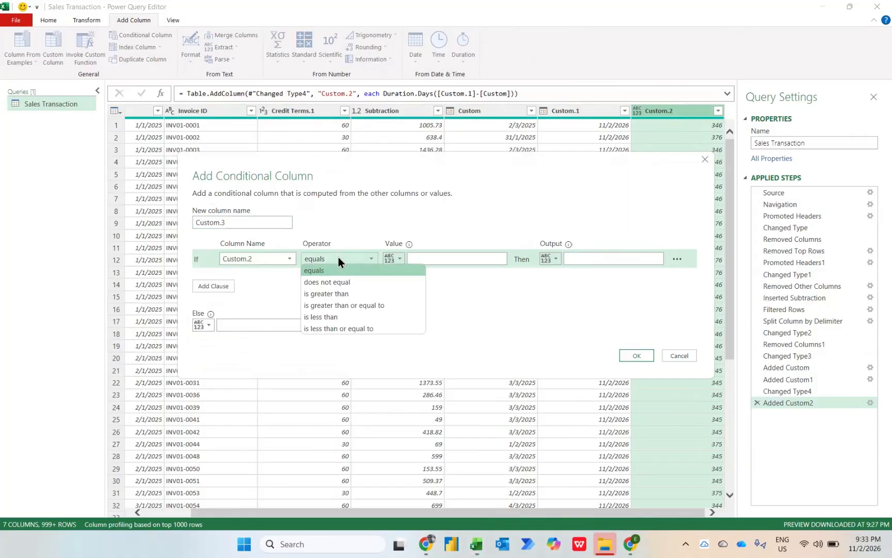
click(342, 331)
click(427, 255)
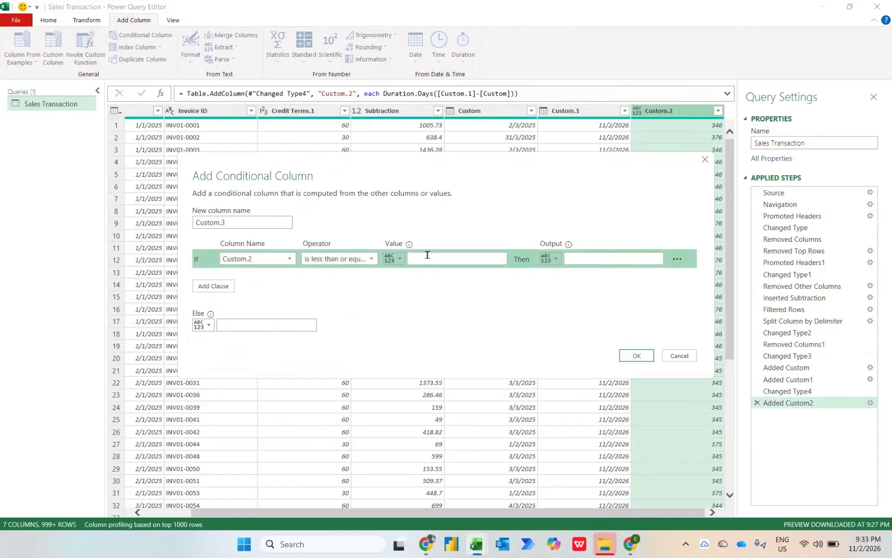
text(30)
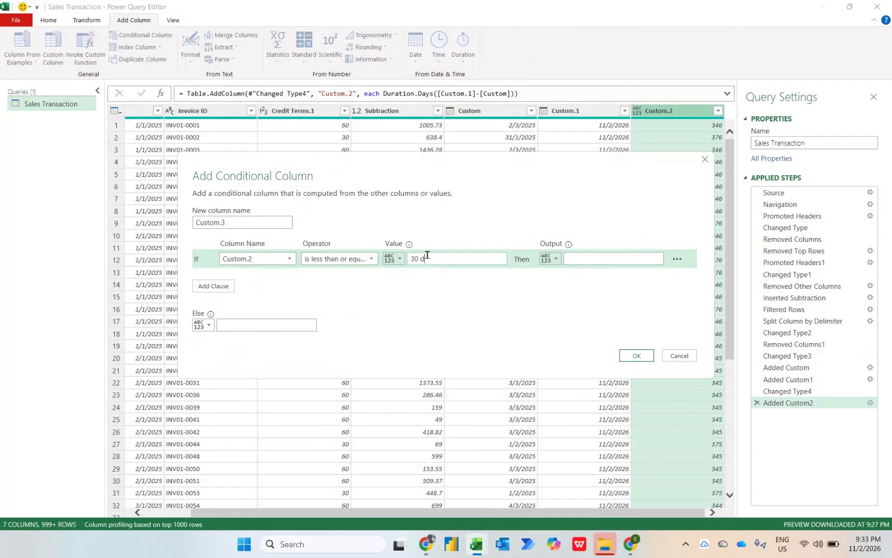
text( d)
key(BackSpace)
click(575, 258)
text(within 30 days)
- Add an else-if clause that returns "31 to 60" when Custom.2 is less than or equal to 60
click(203, 289)
click(260, 281)
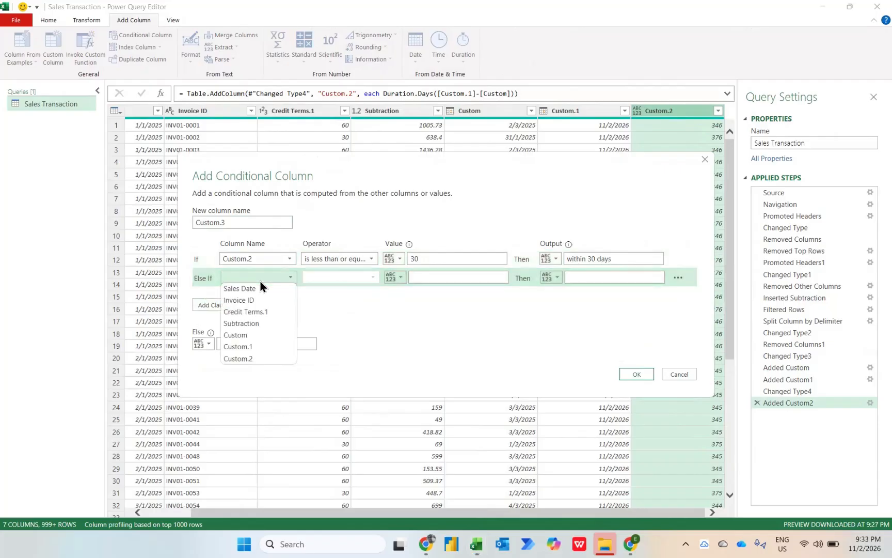
click(248, 356)
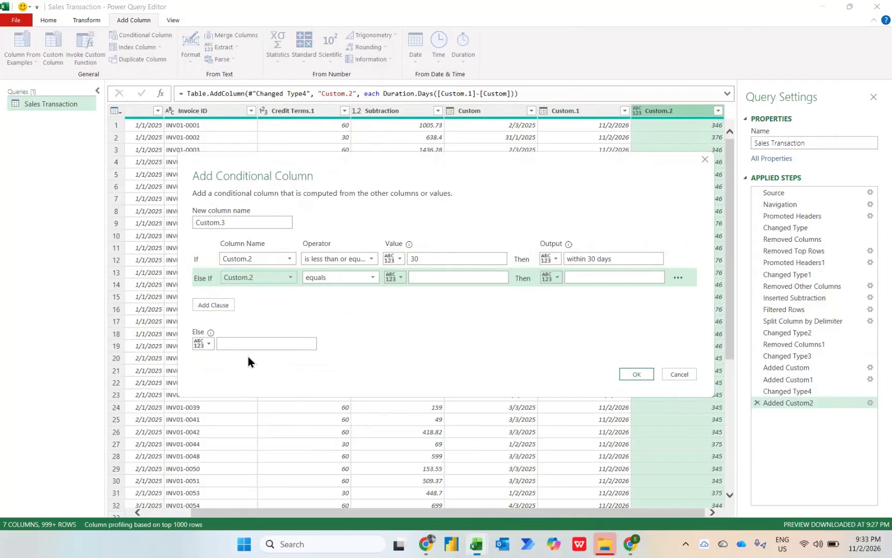
click(340, 282)
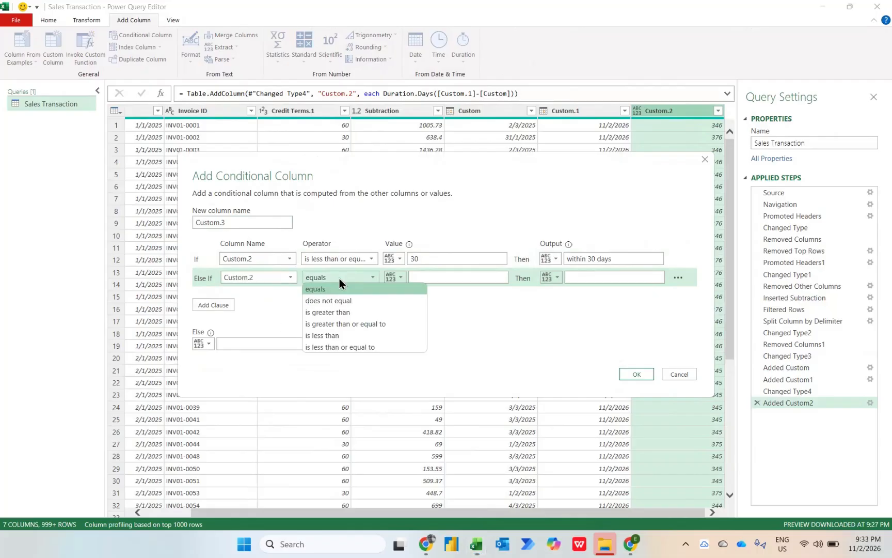
click(342, 348)
click(429, 277)
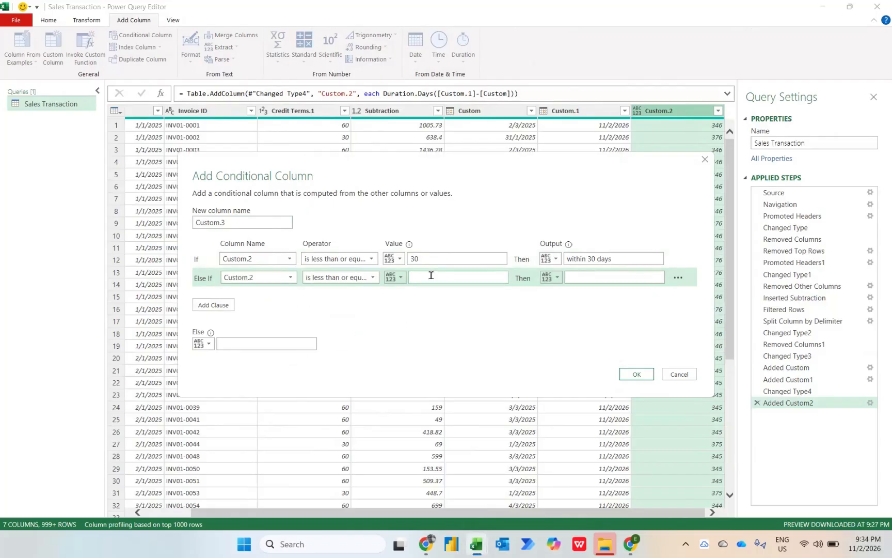
text(60)
click(593, 281)
text(31 to 6)
- Add an else-if clause that returns "61 to 90" when Custom.2 is less than or equal to 90
click(214, 304)
click(256, 296)
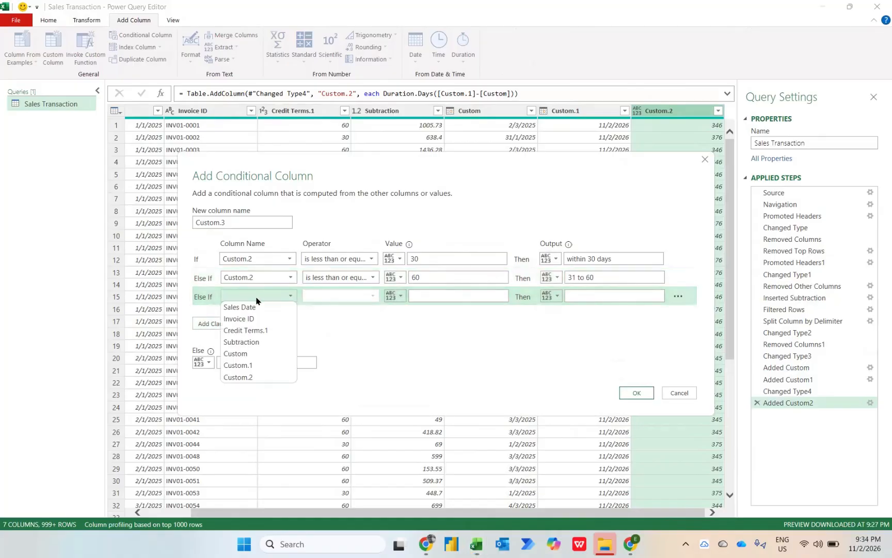
click(249, 385)
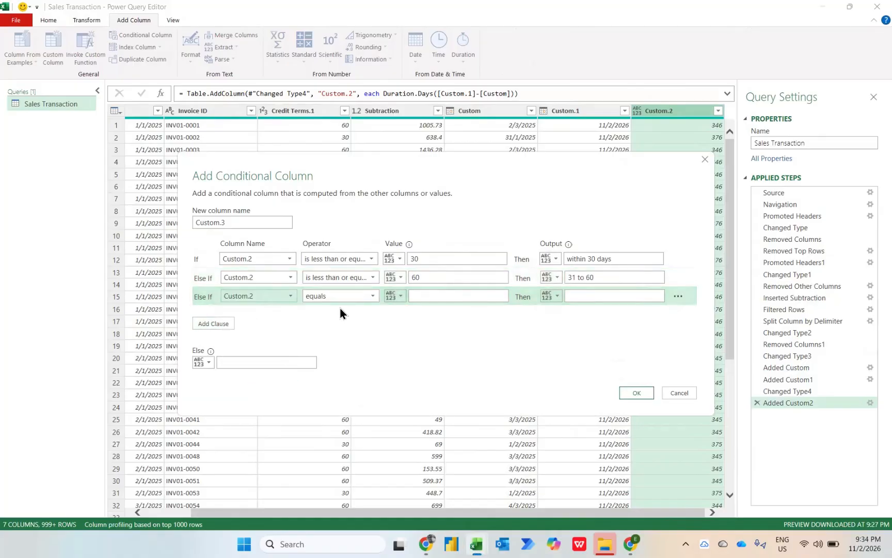
click(327, 299)
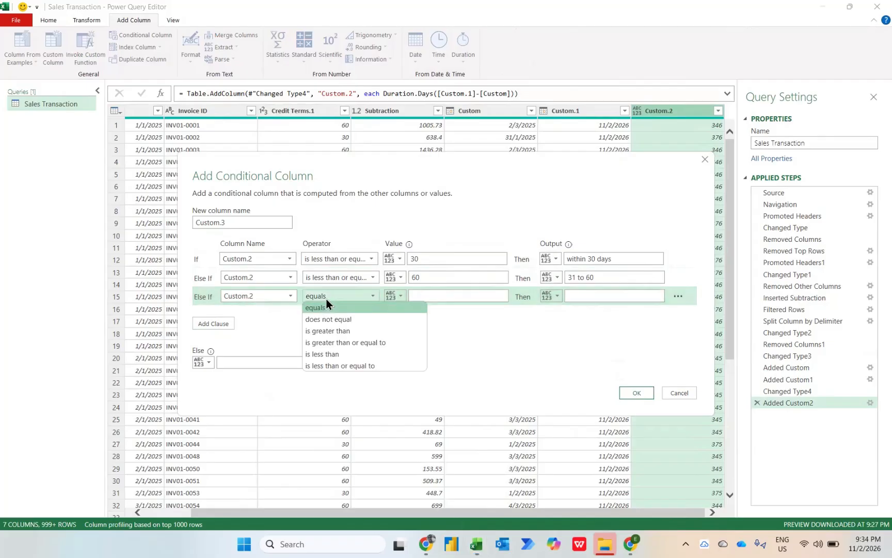
click(330, 366)
click(433, 297)
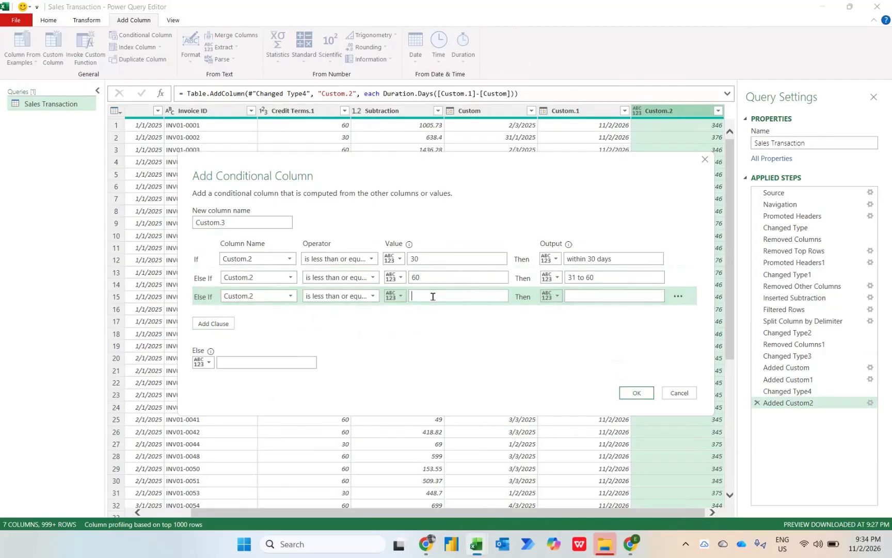
text(90)
click(593, 293)
text(61 to 90)
- Add an else-if clause that returns "91 to 120" when Custom.2 is less than or equal to 120
click(218, 327)
click(257, 316)
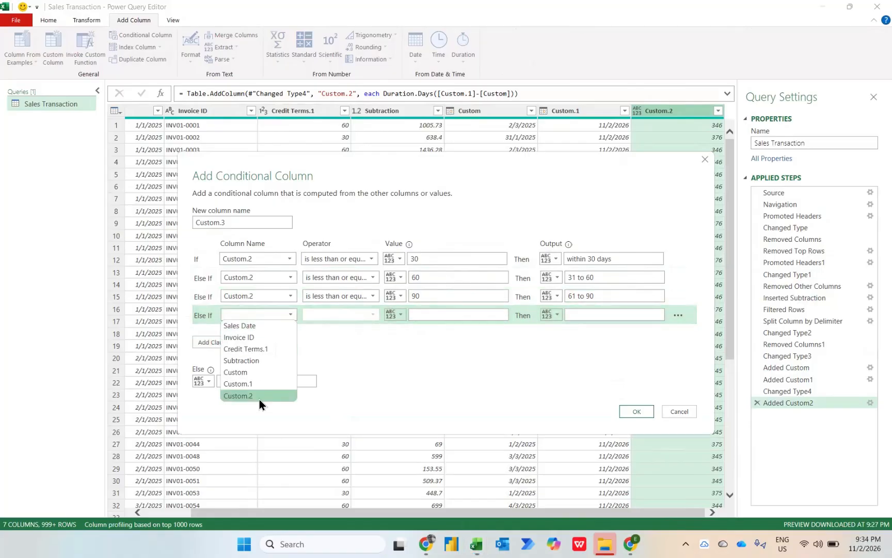
click(240, 395)
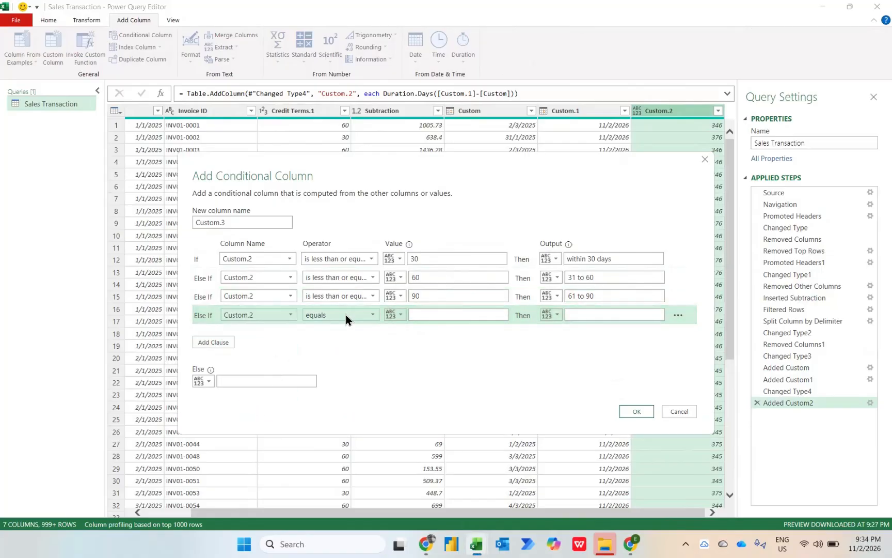
click(346, 314)
click(344, 384)
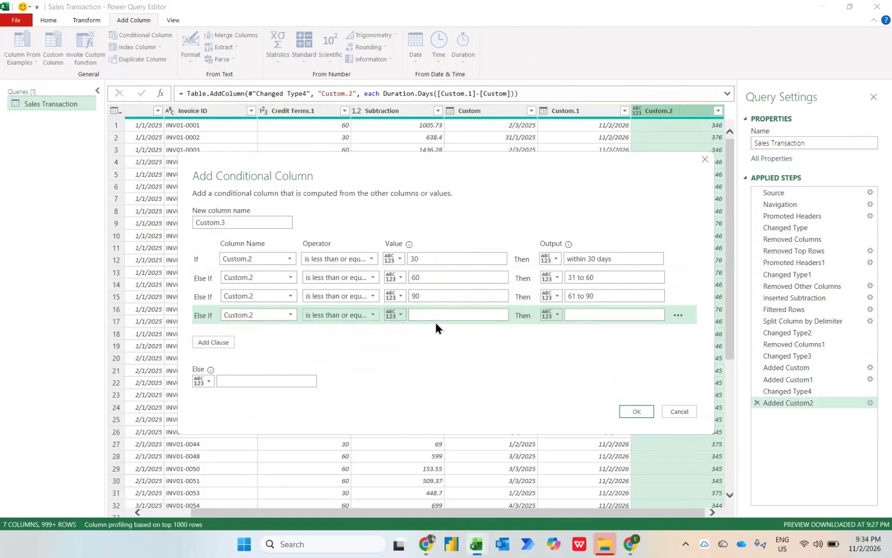
click(430, 315)
text(120)
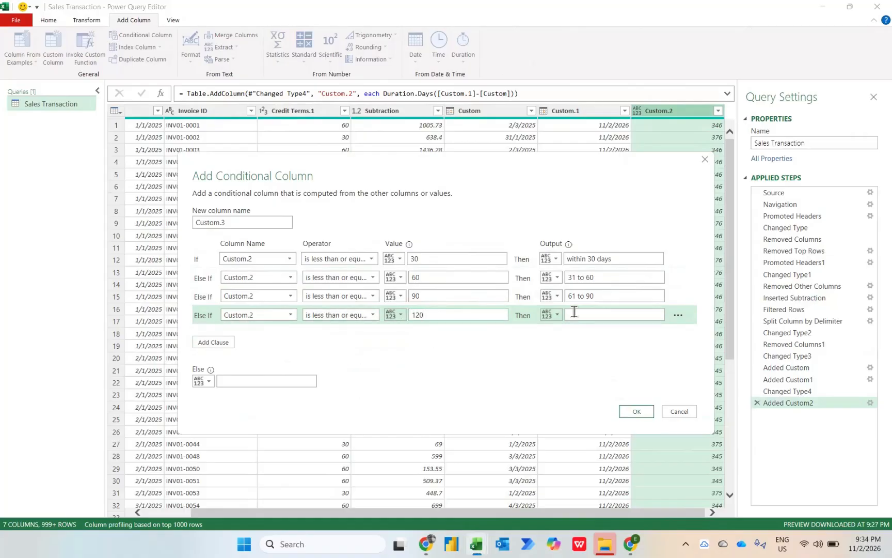
click(599, 312)
text(91 to 120)
- Create the conditional column with "120+ days" as the else result and set its data type to Text
click(277, 381)
text(120+ days)
click(637, 411)
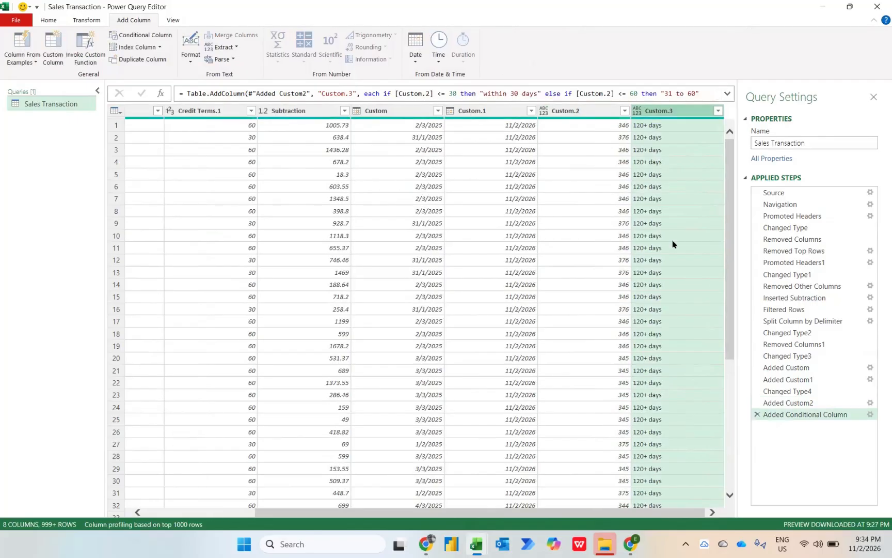
click(637, 111)
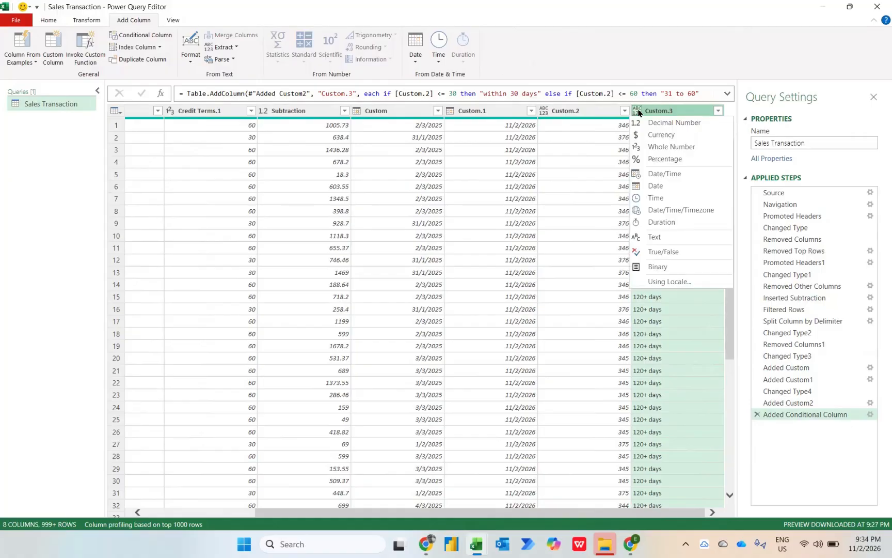
click(653, 236)
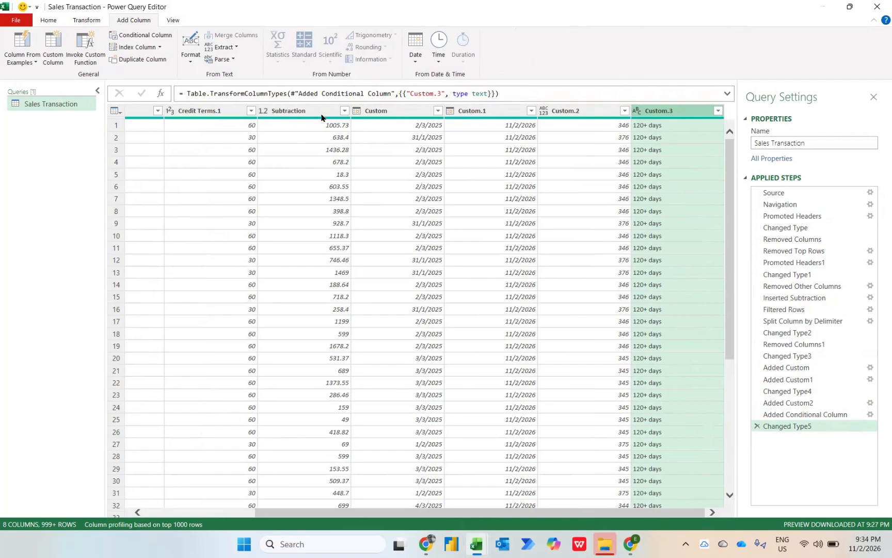
- Group the rows by Custom.3 with the sum of the Subtraction column, and set the summed column's data type to Currency
click(81, 21)
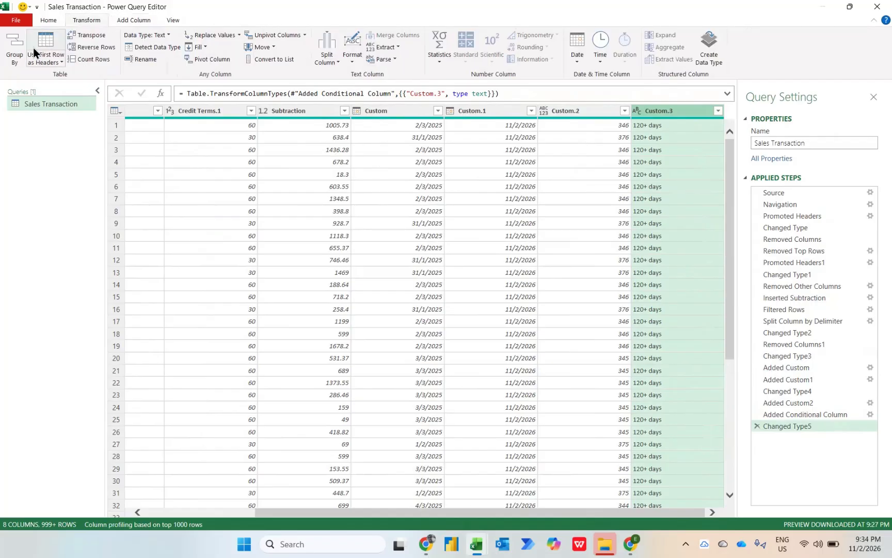
click(15, 49)
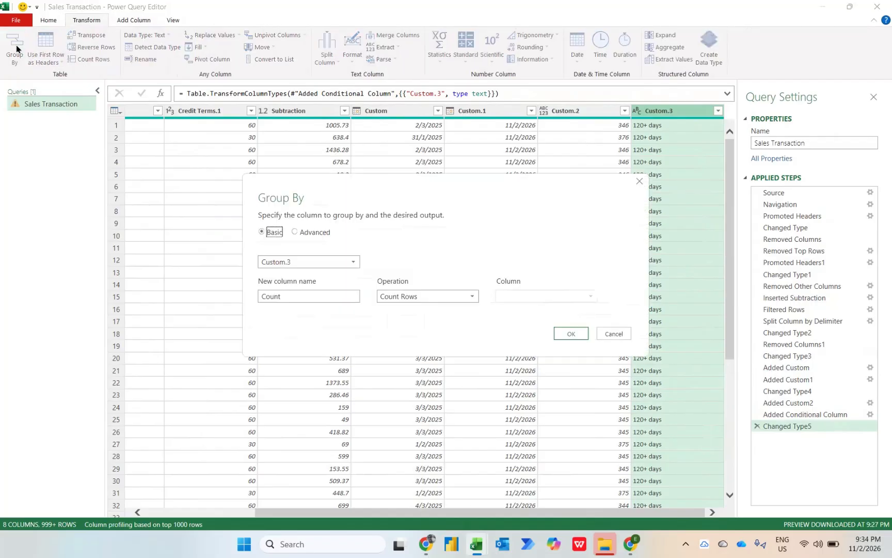
click(406, 296)
click(395, 310)
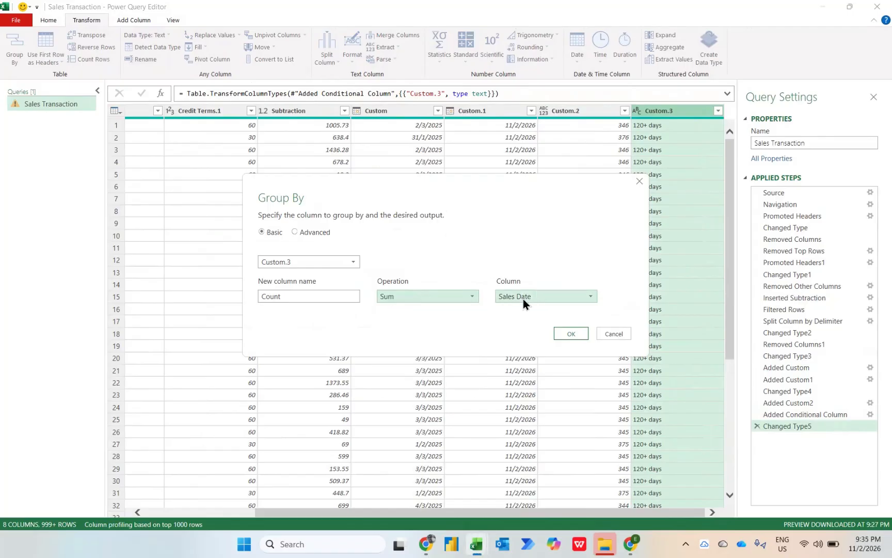
click(523, 298)
click(524, 343)
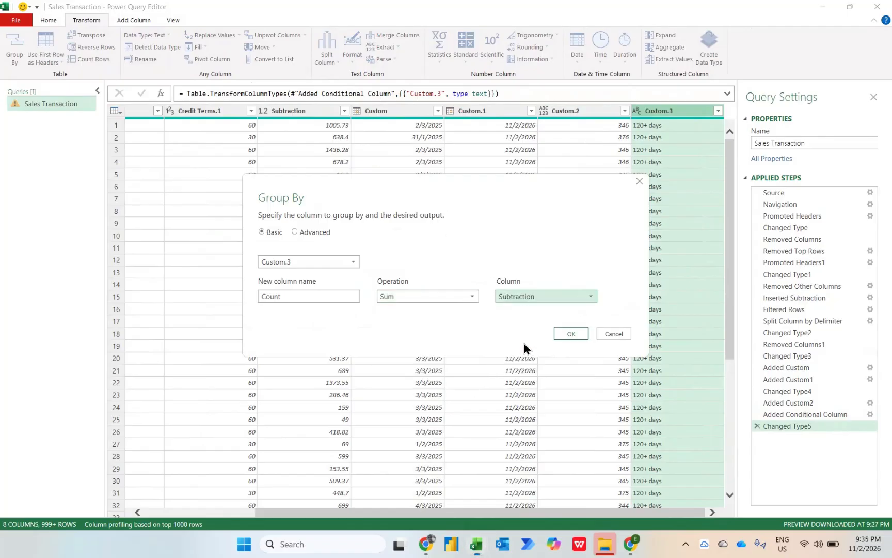
click(571, 333)
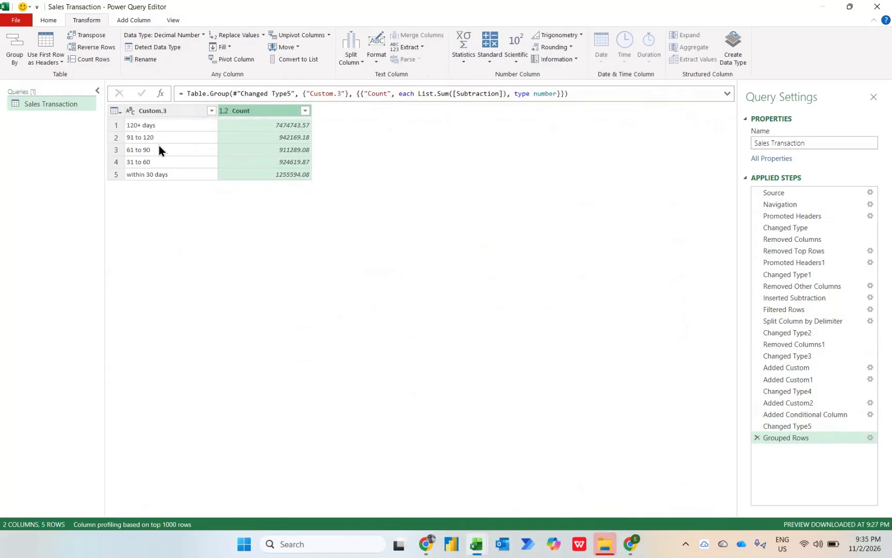
click(225, 112)
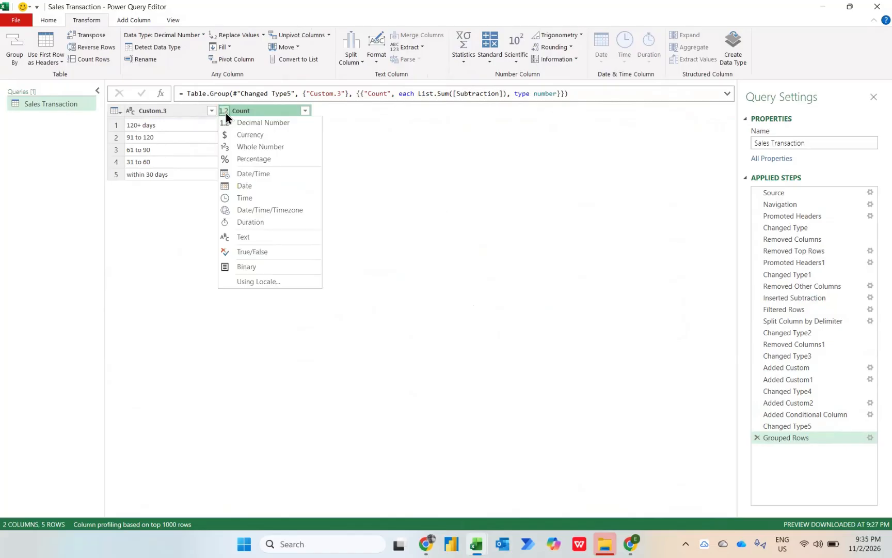
click(252, 136)
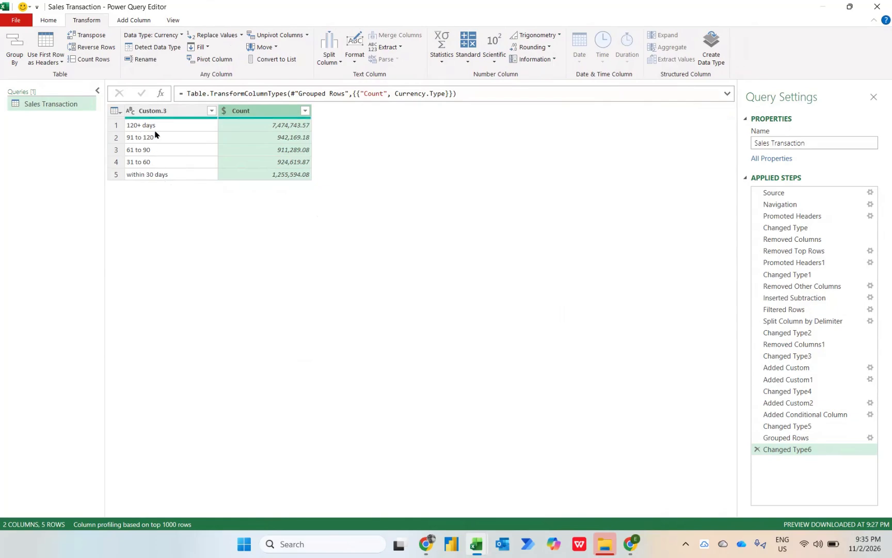
- Rename the Custom.3 column to Aging Report and the Count column to Outstanding Balance
double_click(149, 111)
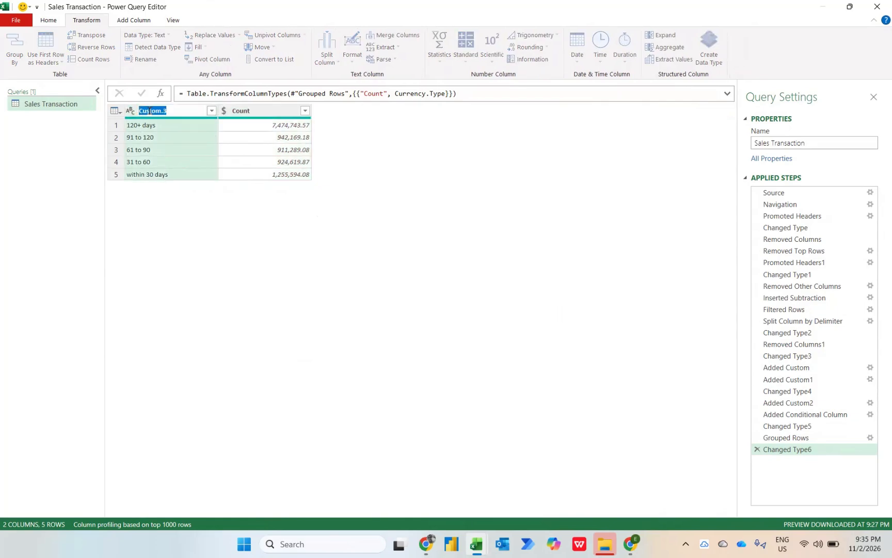
text(Aging)
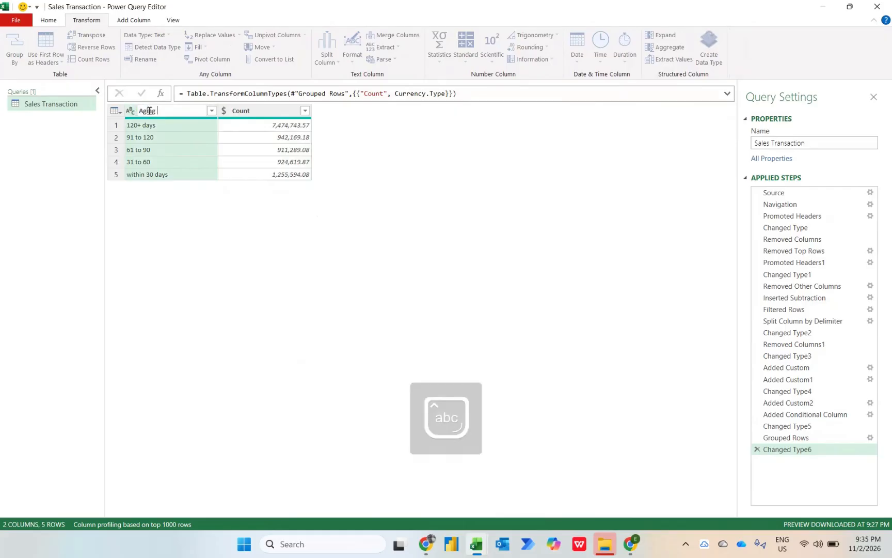
text( Report)
key(Return)
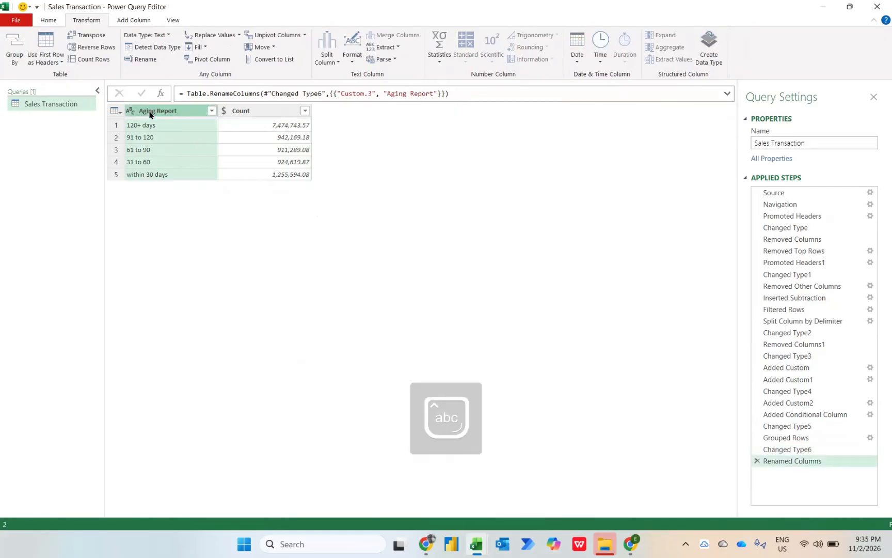
double_click(249, 112)
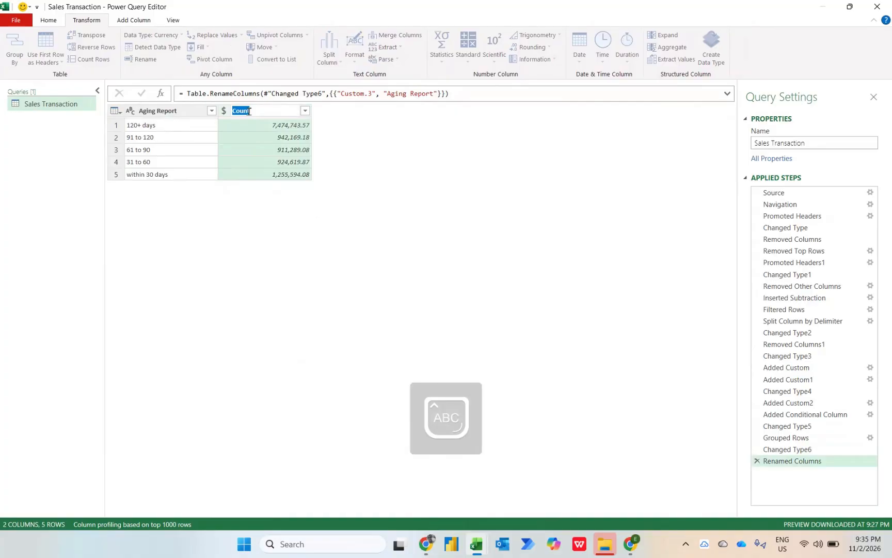
text(Outstanding Balance)
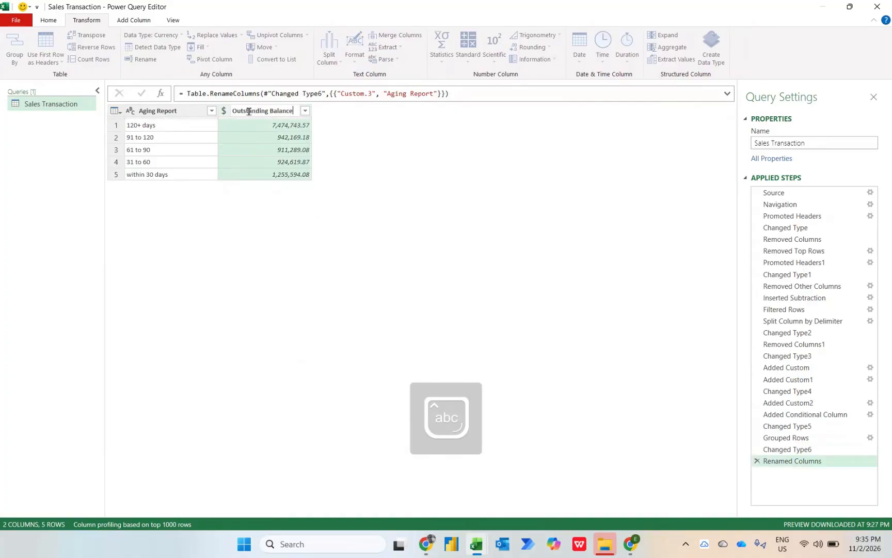
key(Return)
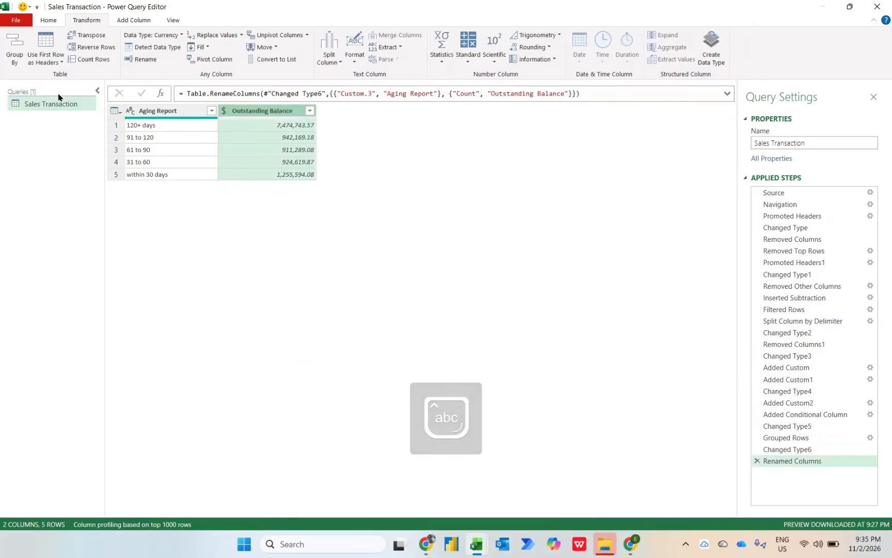
- Close and load the aging query to a worksheet, and apply the comma number style to the Outstanding Balance values in B2:B6
click(48, 20)
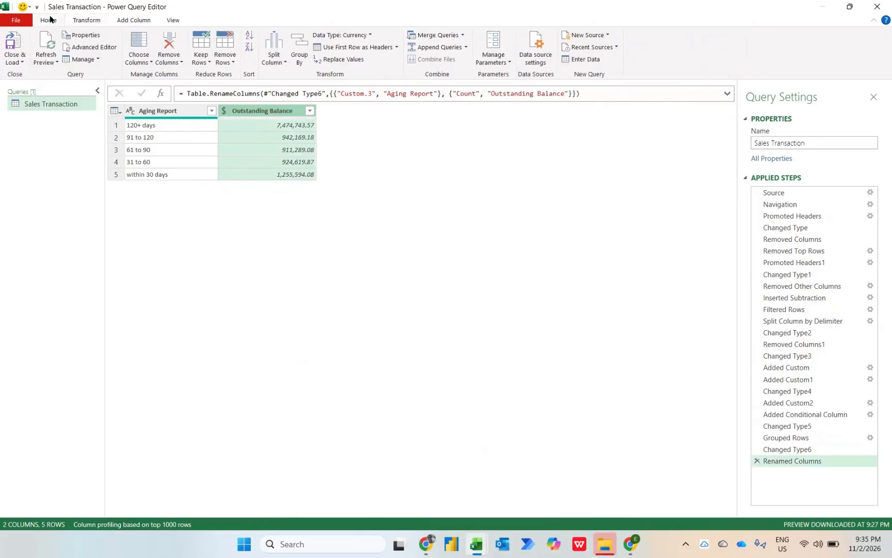
click(16, 48)
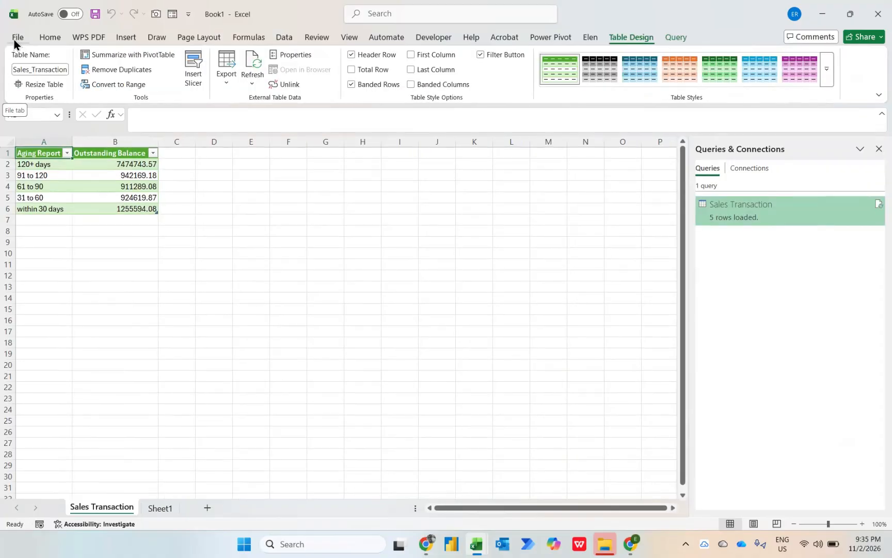
key(Down)
key(Right)
key(ctrl+shift+Down)
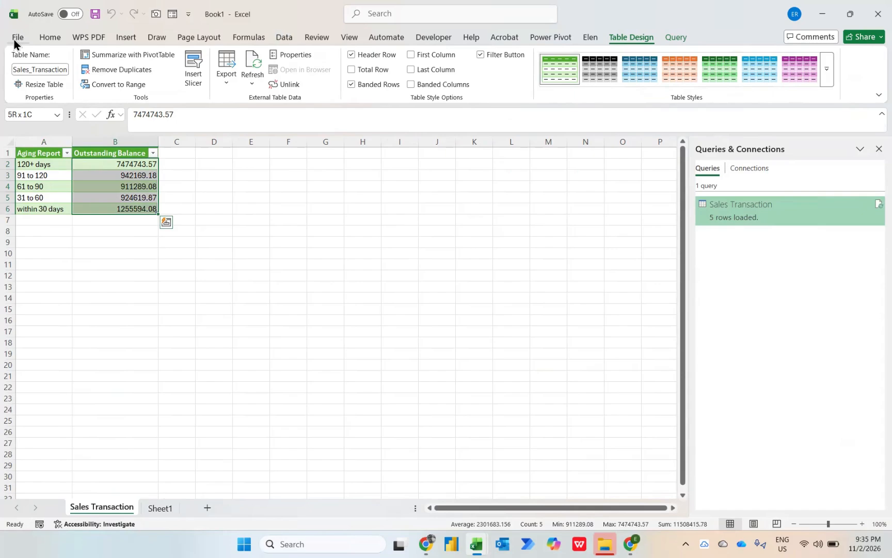
key(alt+h)
key(k)
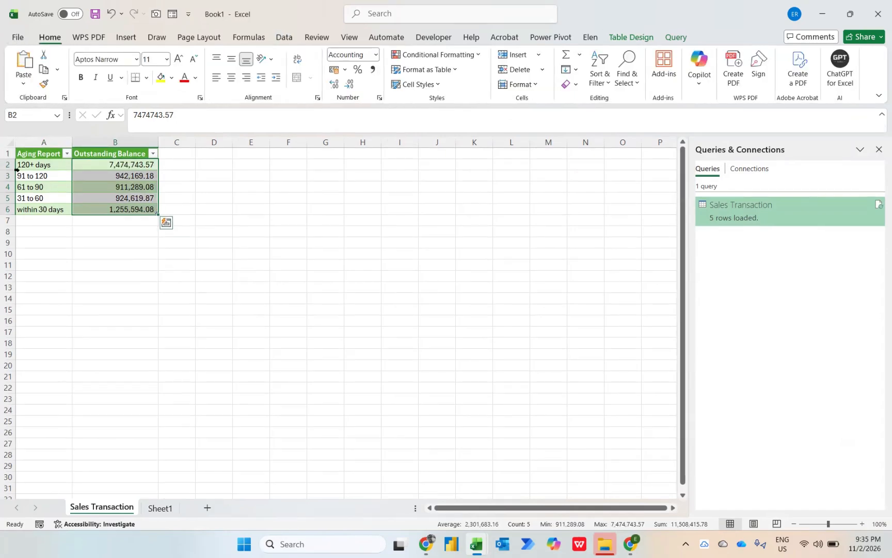
key(Left)
key(Right)
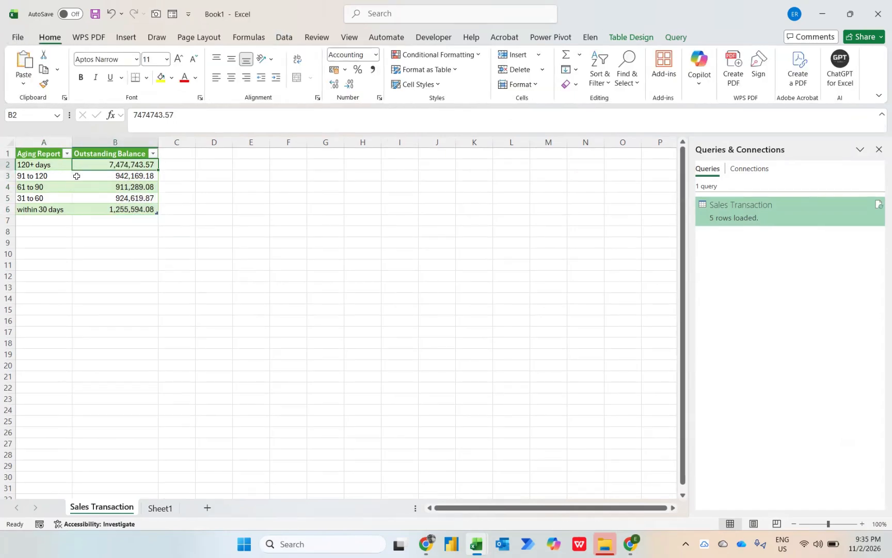
key(Down)
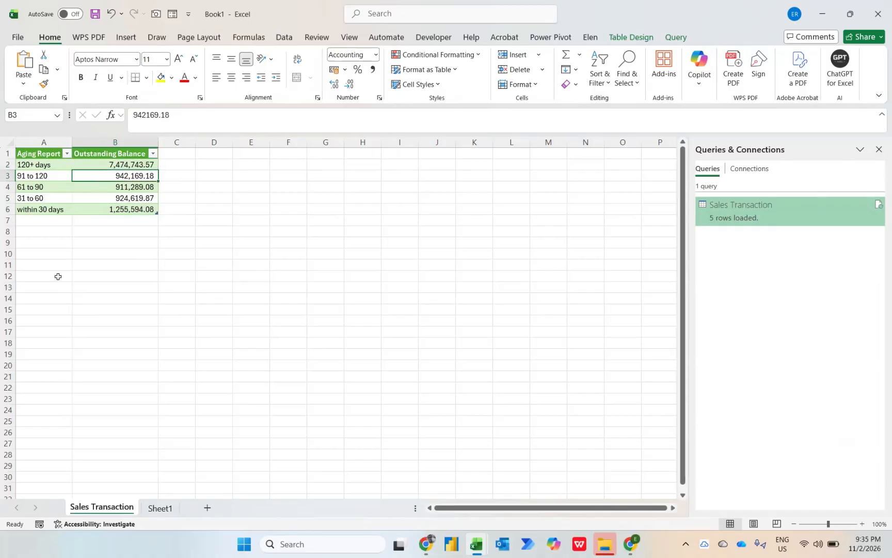
key(shift+Down)
key(shift+Down)
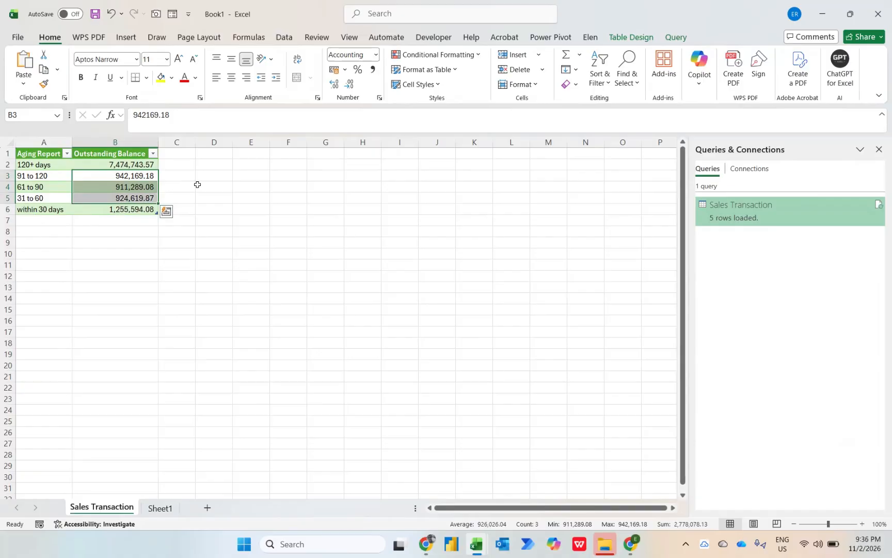
click(132, 164)
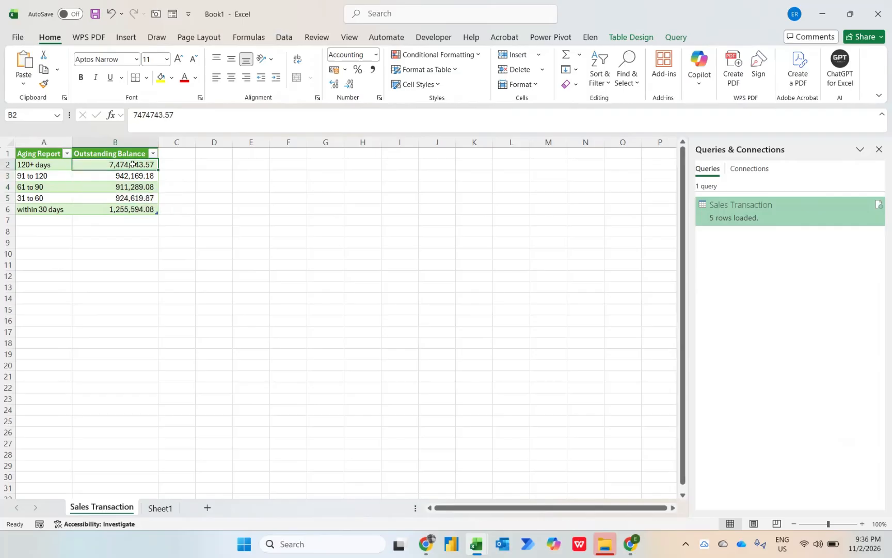